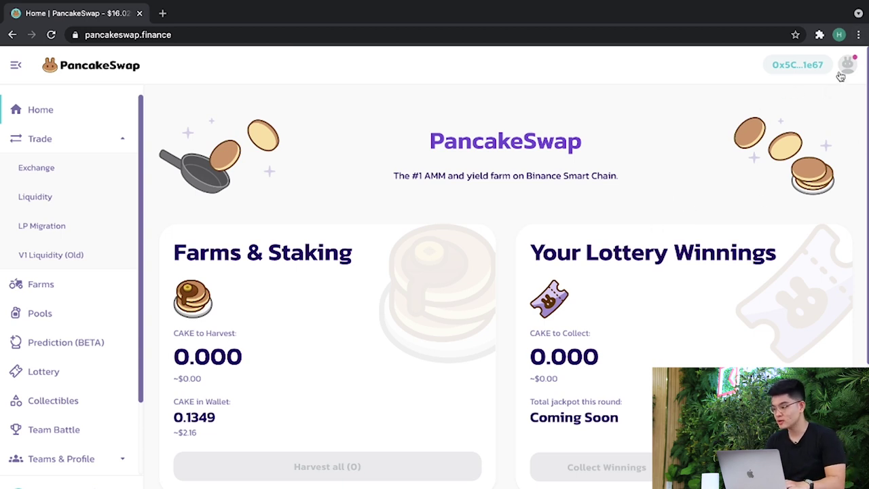
Step: Open the MetaMask extension and check that the wallet's selected network is Binance Smart Chain Mainnet
click(820, 35)
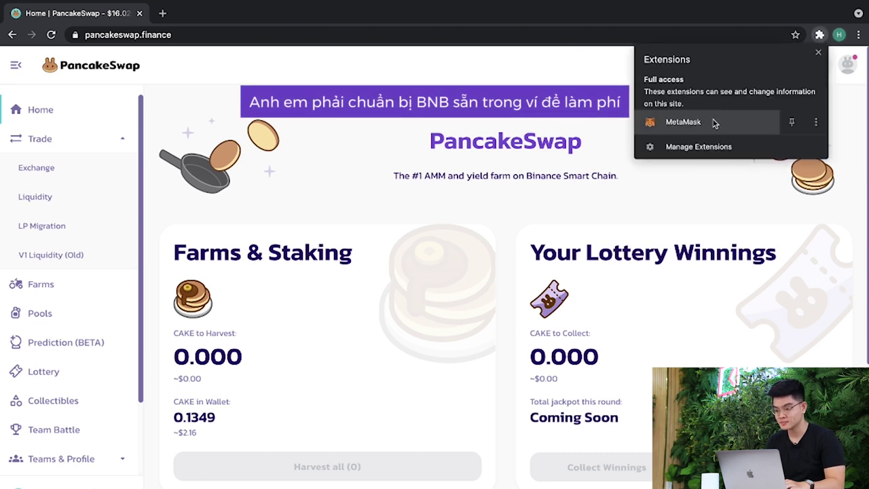
click(714, 122)
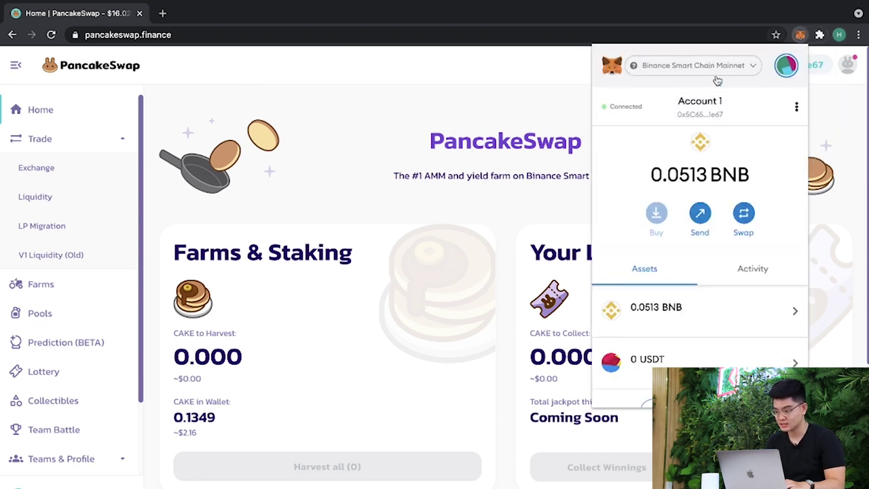
click(750, 66)
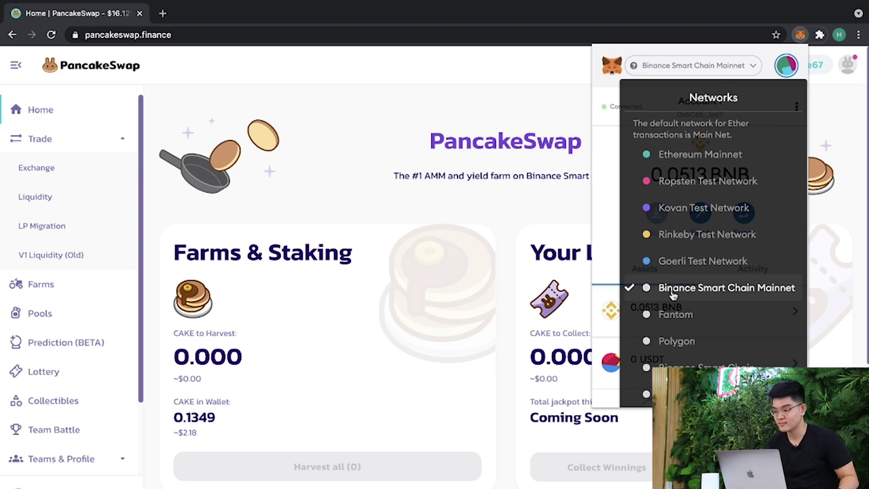
click(481, 194)
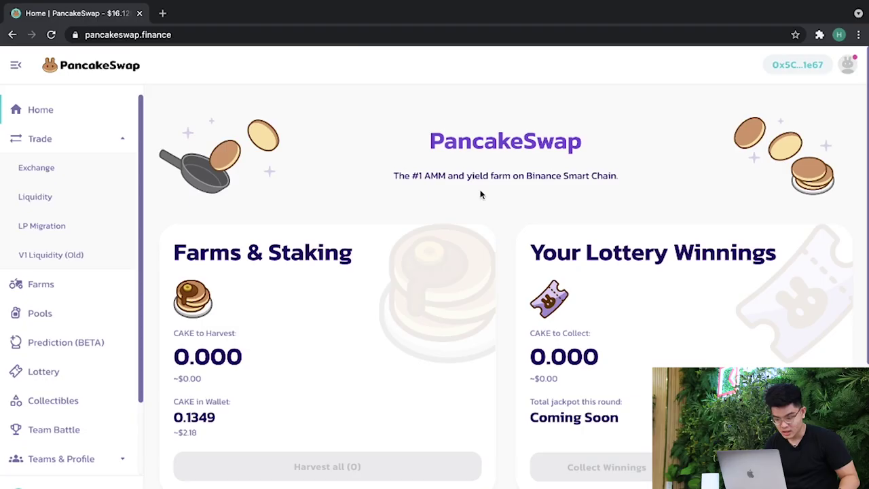
Step: Open the Exchange page for swapping tokens from the Trade section
scroll(687, 272, down, 2)
scroll(294, 140, up, 2)
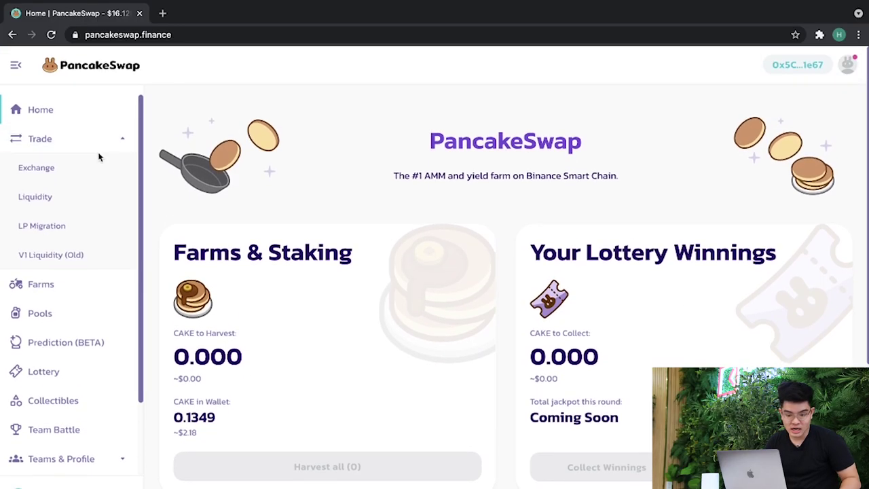
click(50, 172)
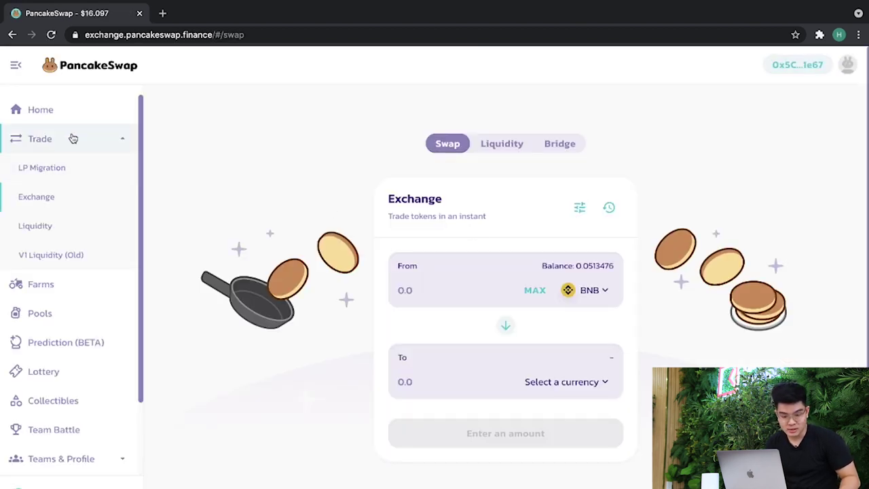
click(70, 143)
click(71, 148)
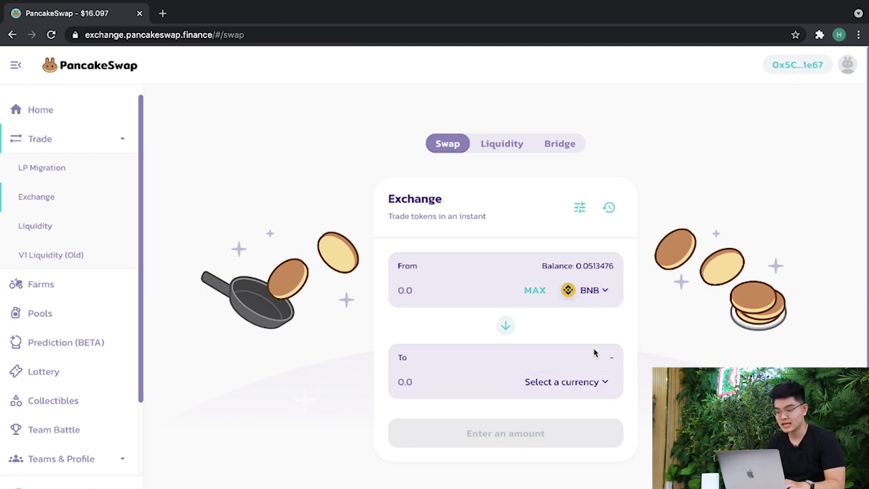
Step: Choose CAKE as the token to receive and set the amount to swap to 0.0068 BNB
click(596, 388)
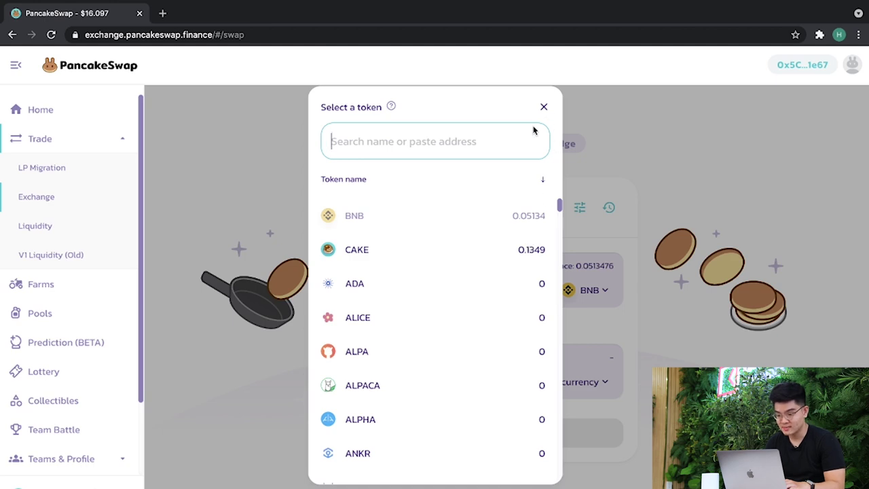
click(350, 251)
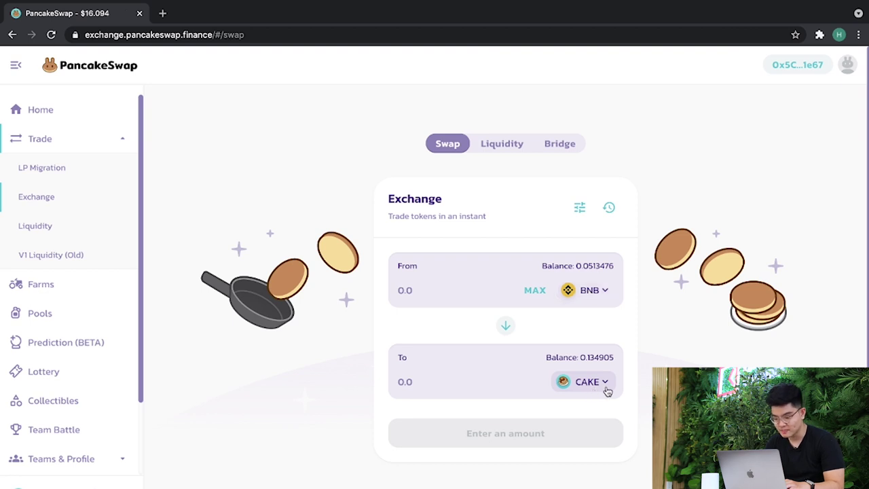
click(490, 290)
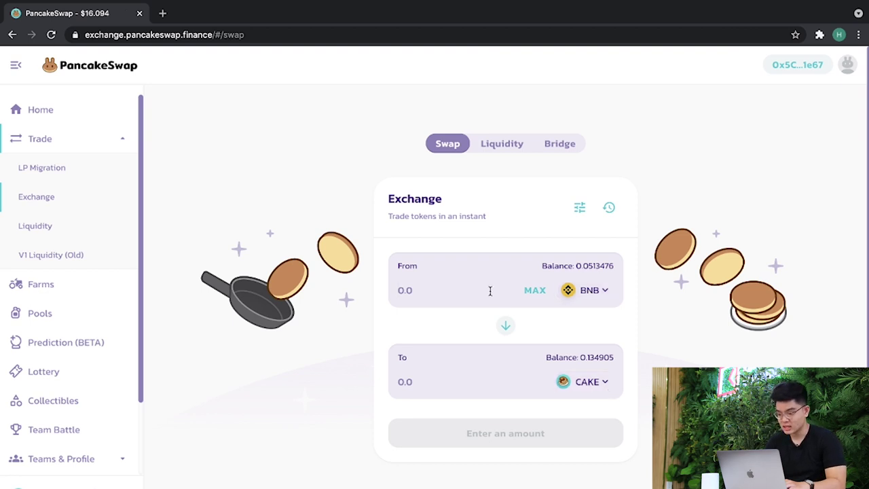
text(0.0)
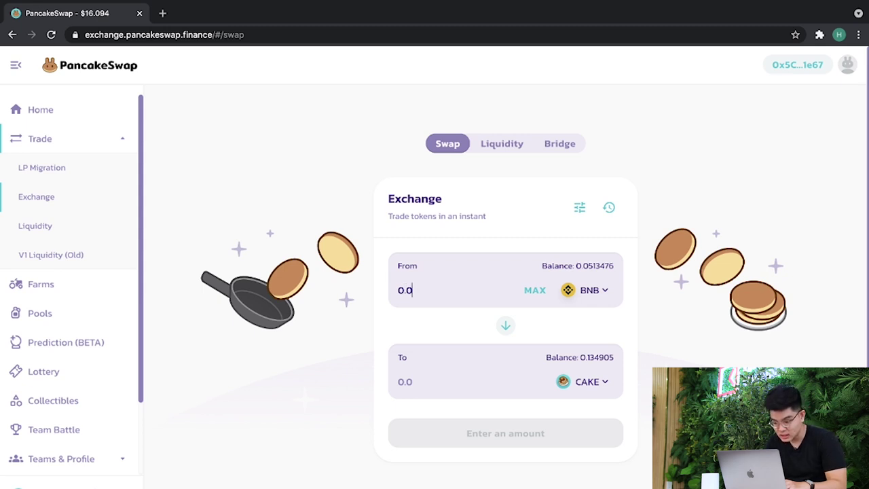
text(068)
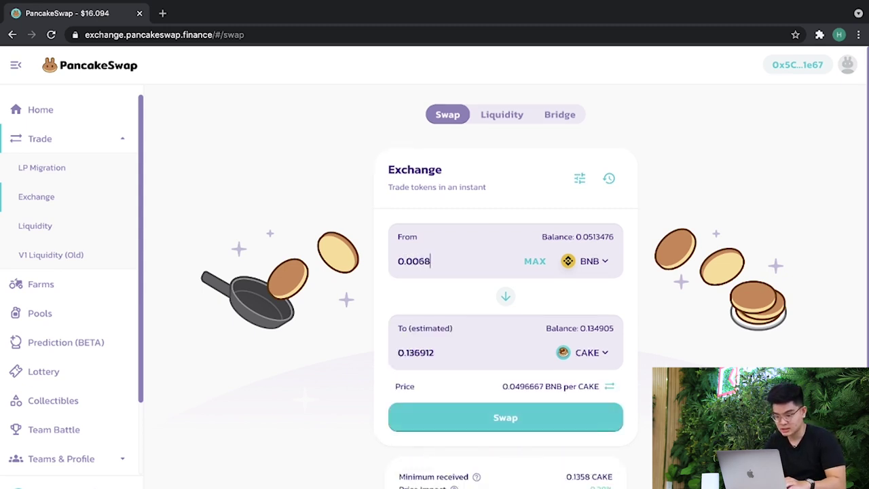
Step: Review the swap price, switching its display between BNB per CAKE and CAKE per BNB
scroll(632, 381, down, 3)
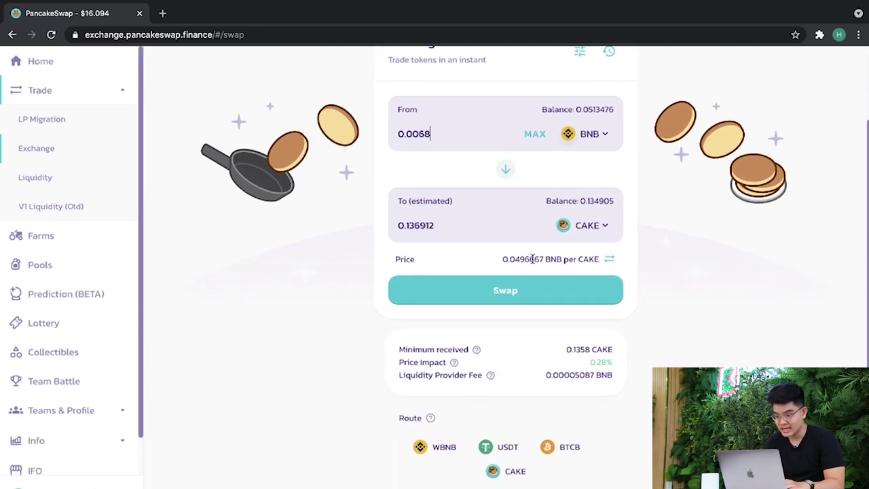
scroll(534, 259, up, 2)
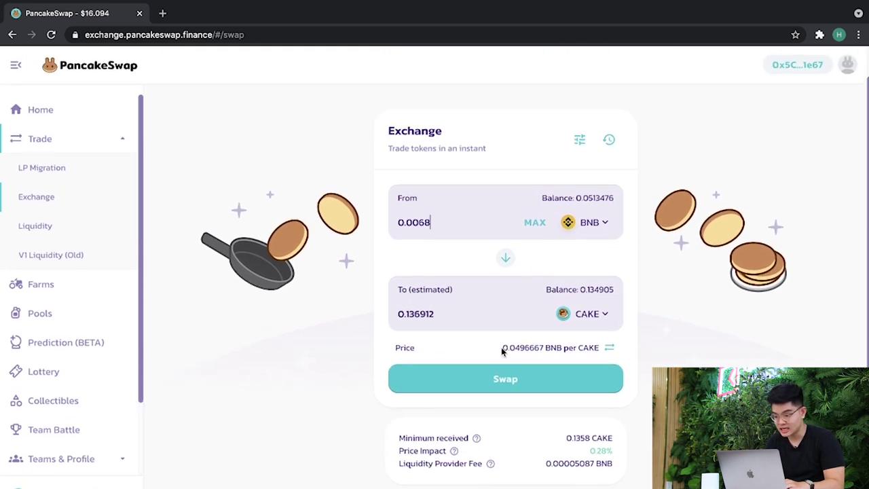
drag(598, 347, 502, 347)
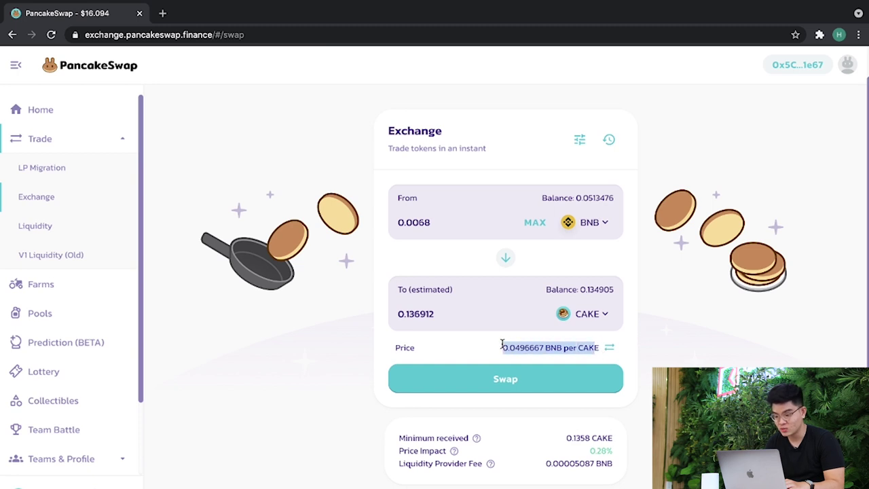
click(610, 348)
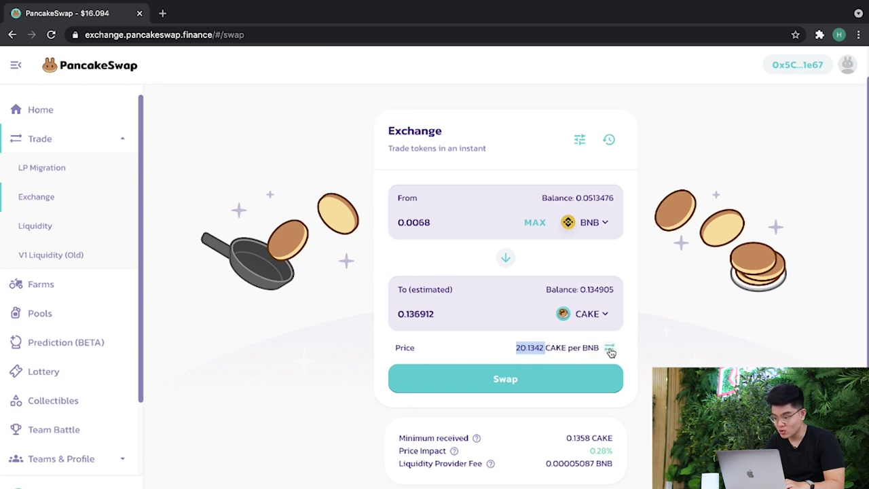
click(610, 349)
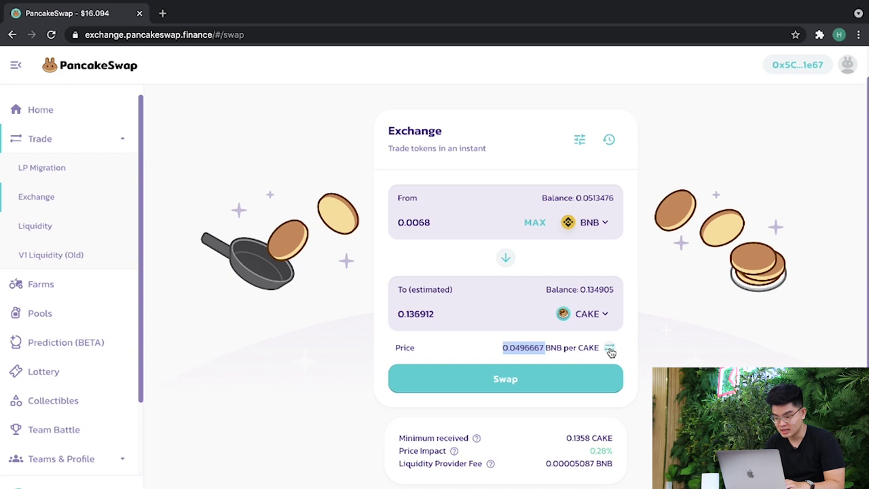
click(611, 349)
click(610, 350)
click(611, 349)
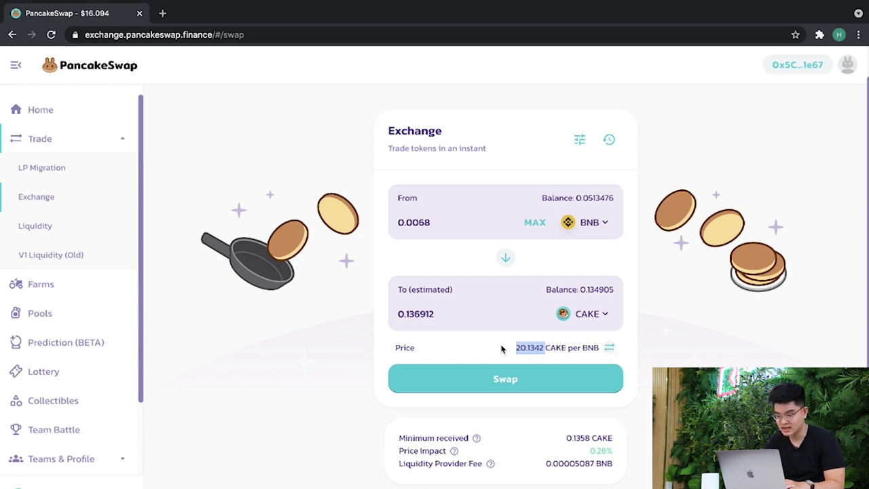
Step: Examine the Price Impact of the BNB to CAKE swap alongside its quoted price
scroll(605, 409, down, 2)
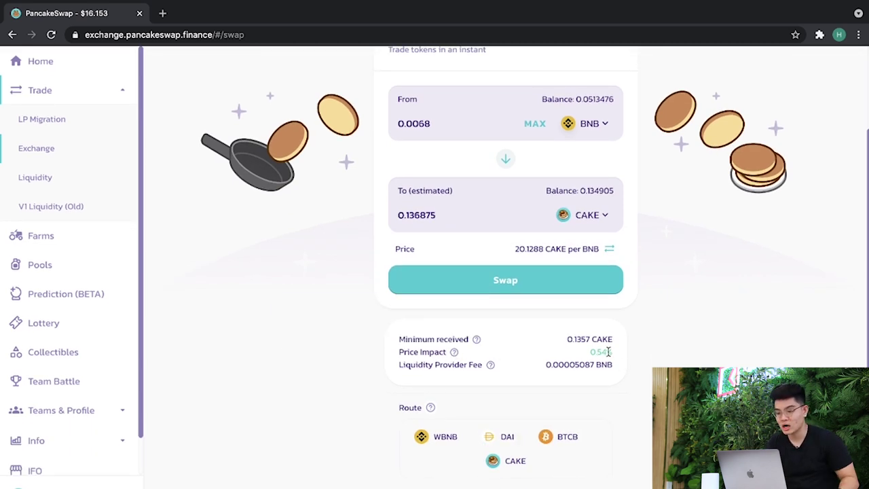
scroll(606, 351, up, 1)
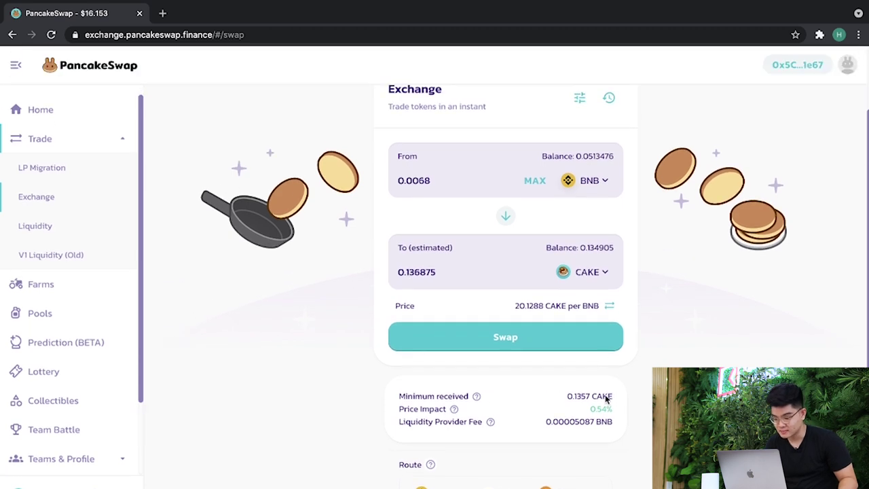
drag(590, 410, 623, 413)
click(624, 415)
scroll(623, 417, down, 1)
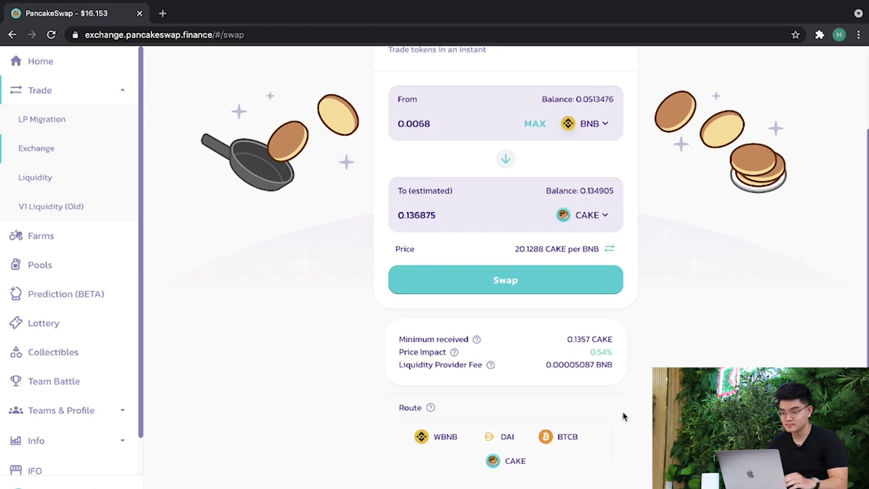
scroll(623, 417, up, 1)
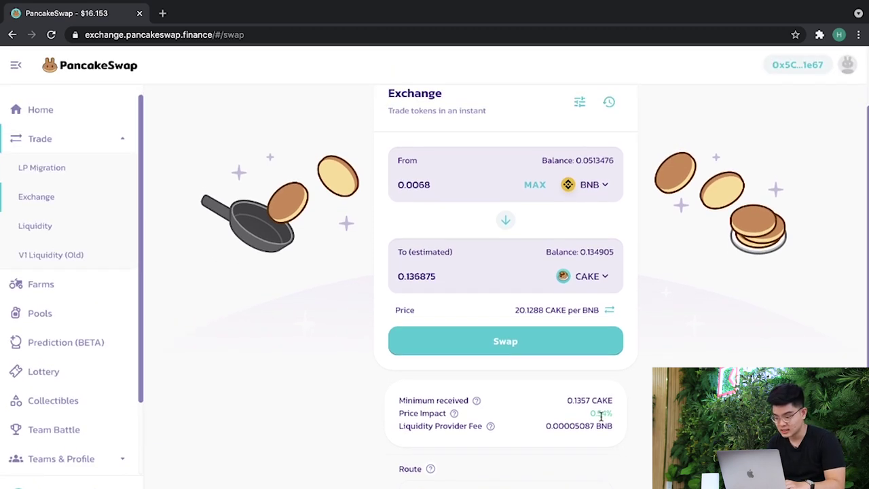
scroll(597, 372, up, 1)
drag(600, 315, 550, 317)
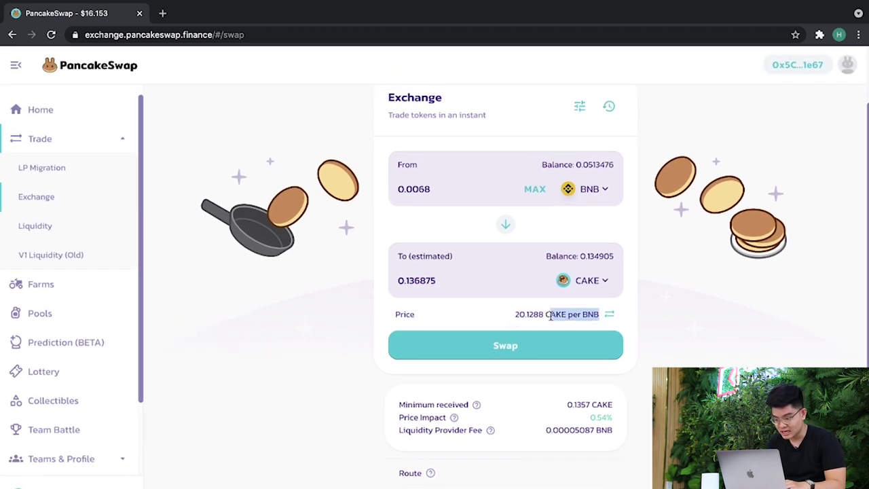
scroll(612, 416, down, 1)
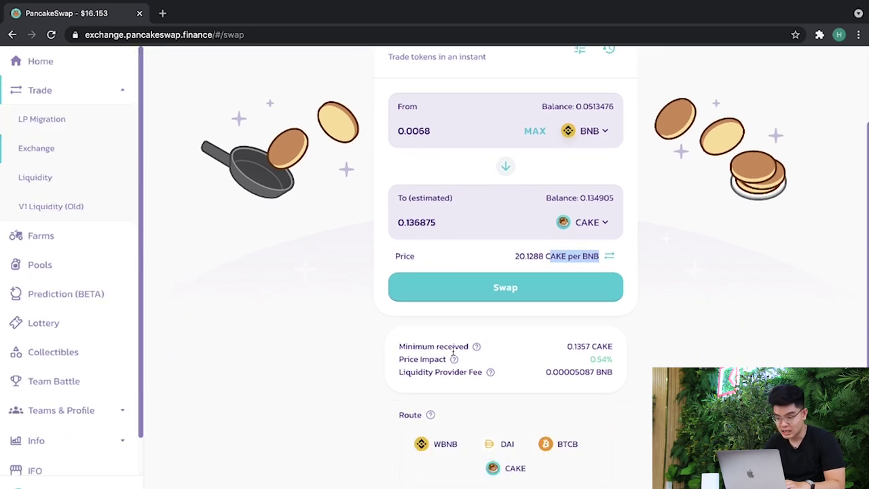
drag(616, 366, 589, 360)
click(519, 356)
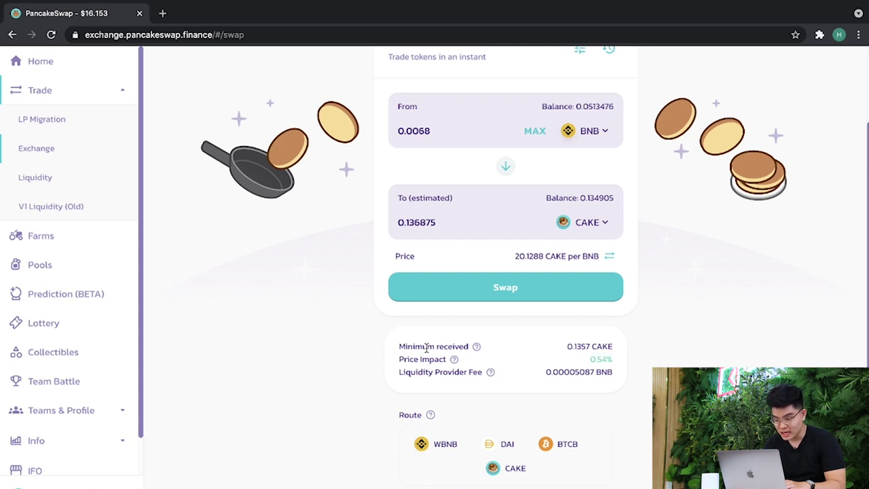
Step: Compare the estimated CAKE amount with the Minimum received amount in the swap details
scroll(565, 350, up, 2)
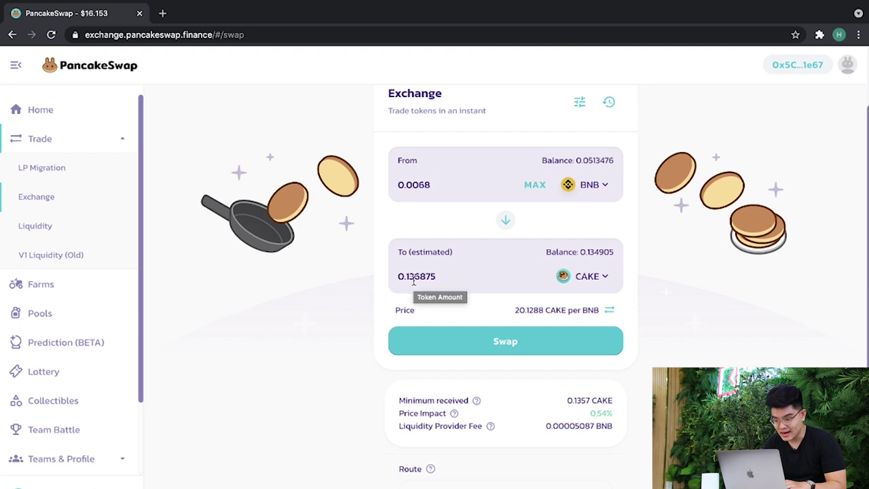
scroll(508, 288, down, 2)
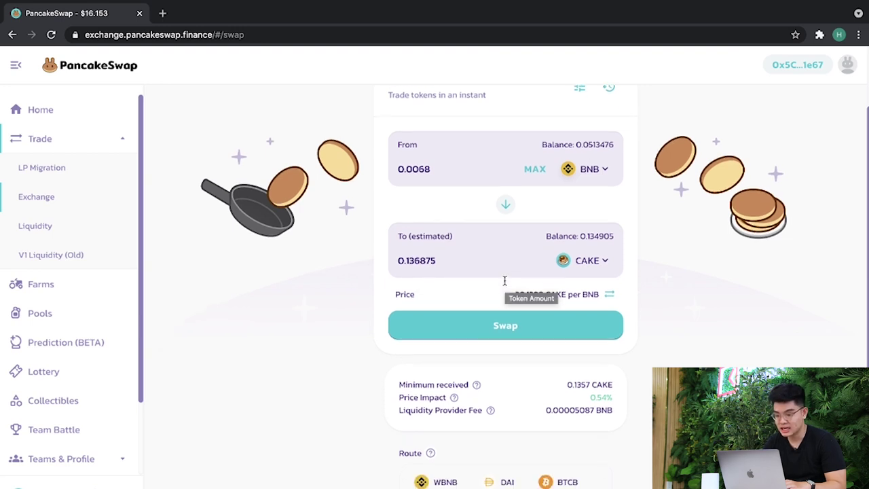
scroll(436, 281, up, 1)
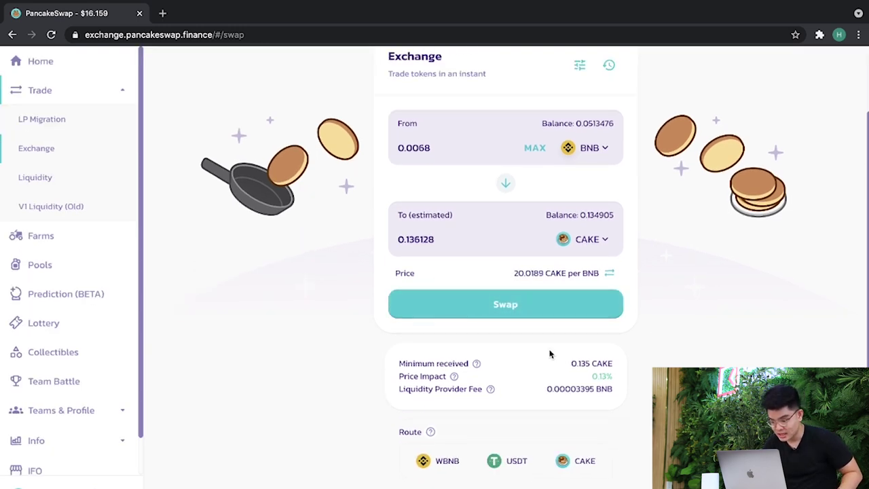
drag(401, 363, 469, 364)
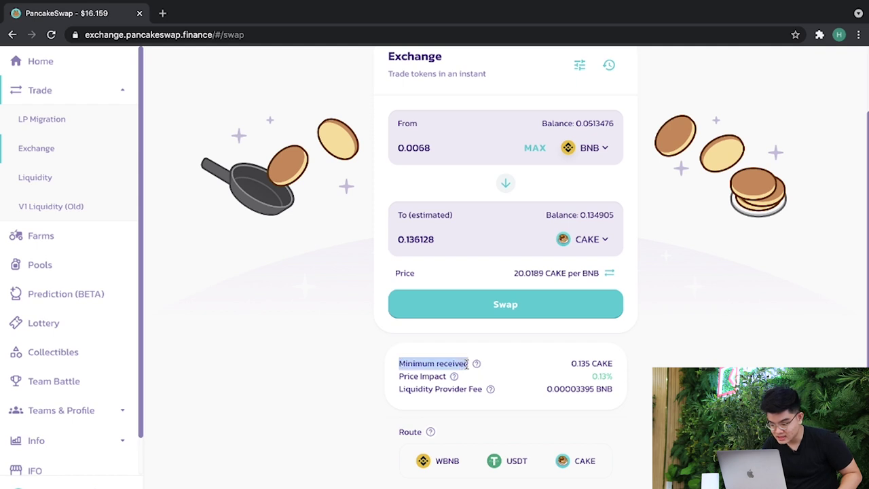
click(518, 380)
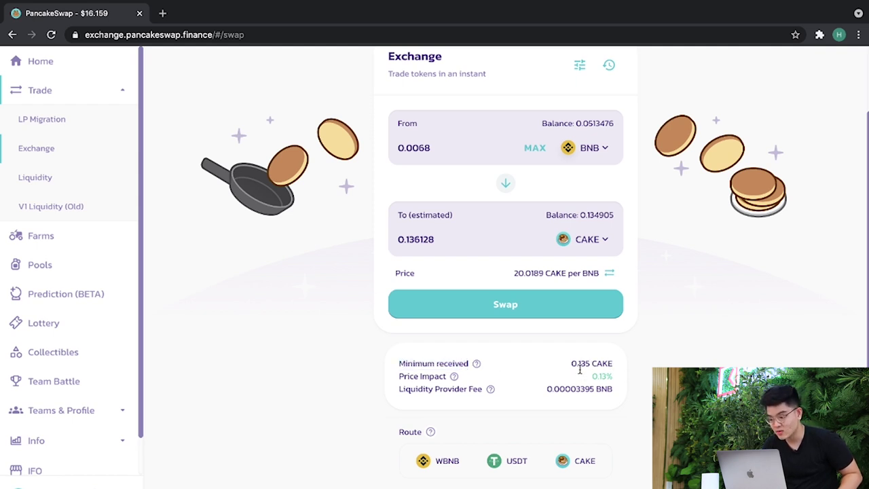
drag(571, 364, 660, 366)
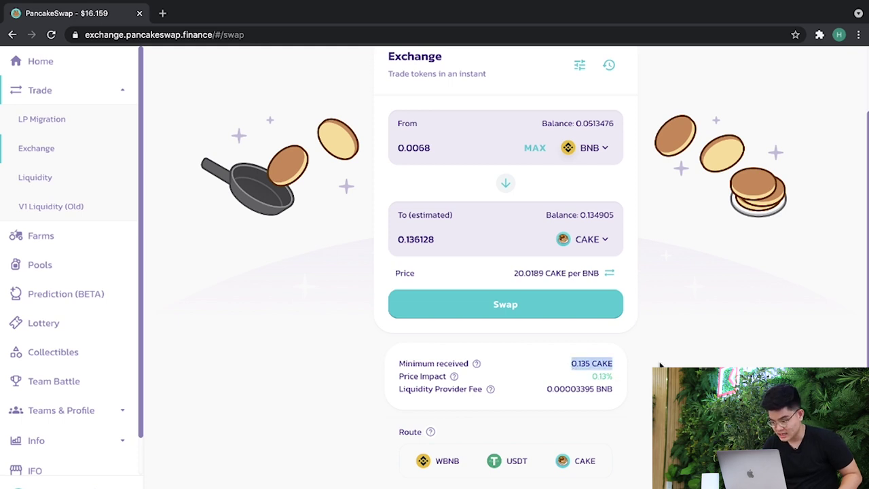
click(515, 375)
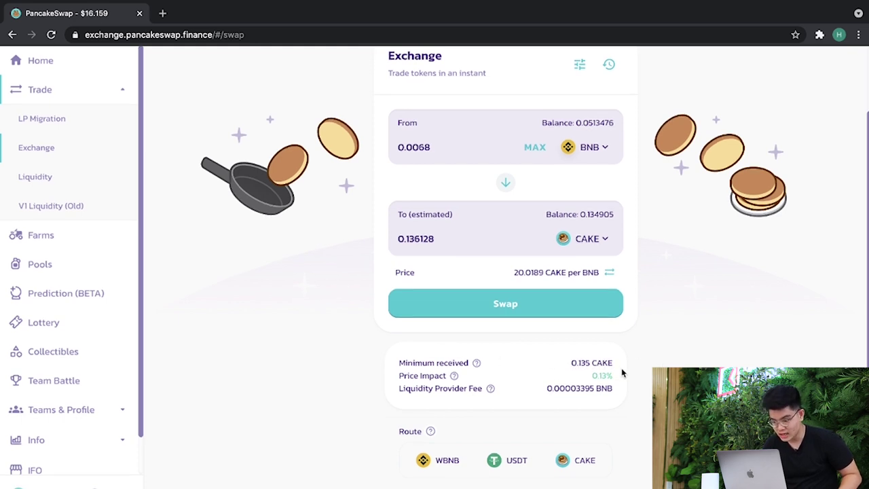
Step: Check the Liquidity Provider Fee for the swap and bring up its help explanation
scroll(545, 374, up, 1)
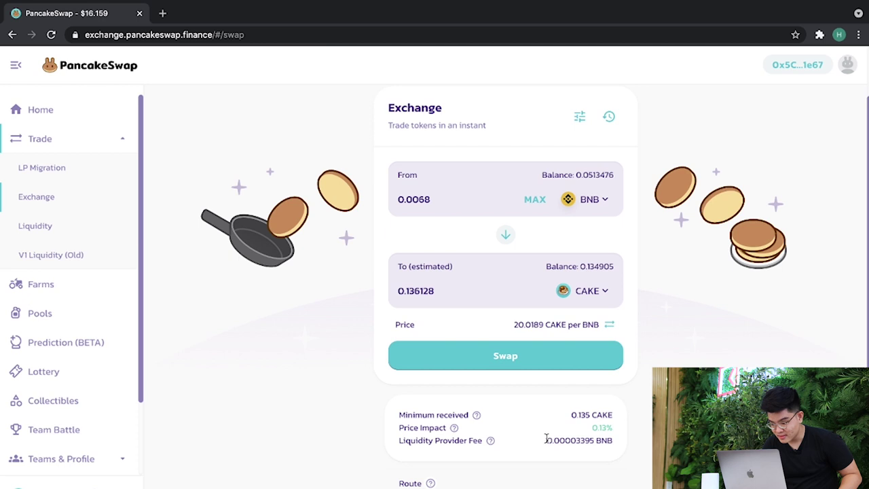
drag(547, 439, 633, 445)
scroll(549, 413, down, 3)
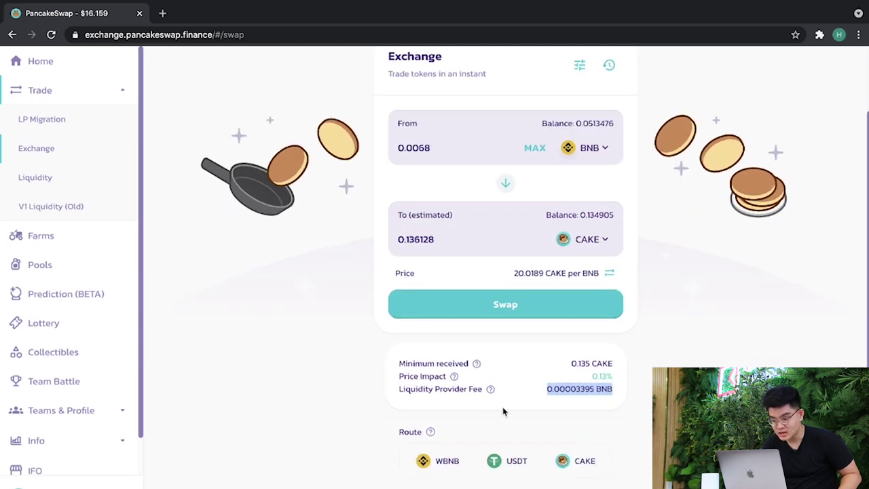
scroll(503, 410, up, 3)
mouse_move(479, 454)
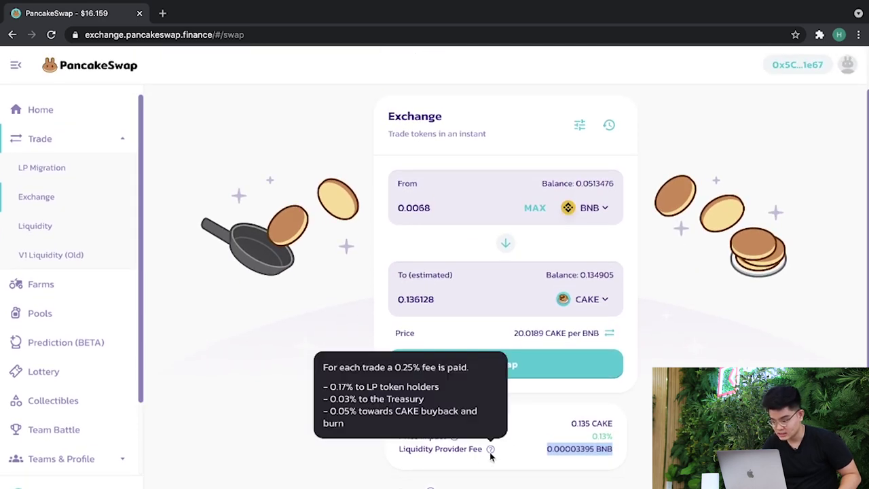
Step: Review the swap's Liquidity Provider Fee and the token route used for the BNB to CAKE trade
scroll(620, 467, down, 1)
click(630, 451)
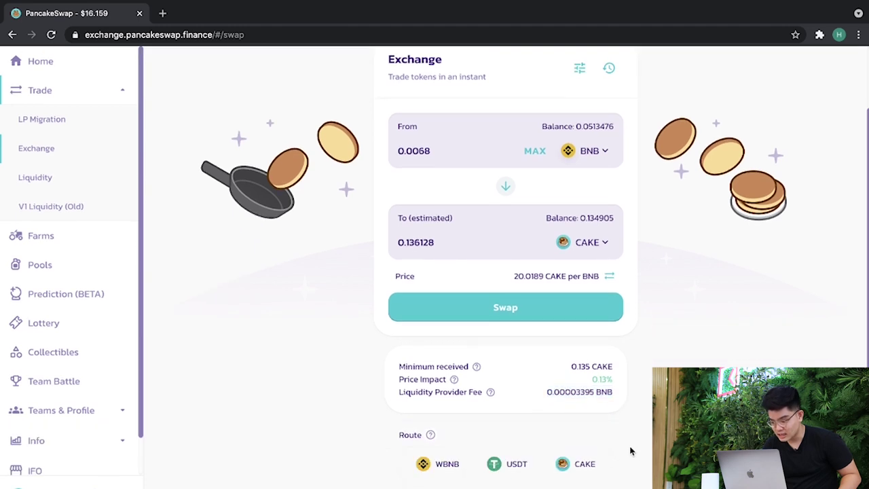
drag(619, 398, 545, 394)
click(547, 414)
Step: Submit the swap of 0.0068 BNB for CAKE, confirm it, and approve the transaction in the wallet
scroll(545, 413, up, 2)
click(496, 334)
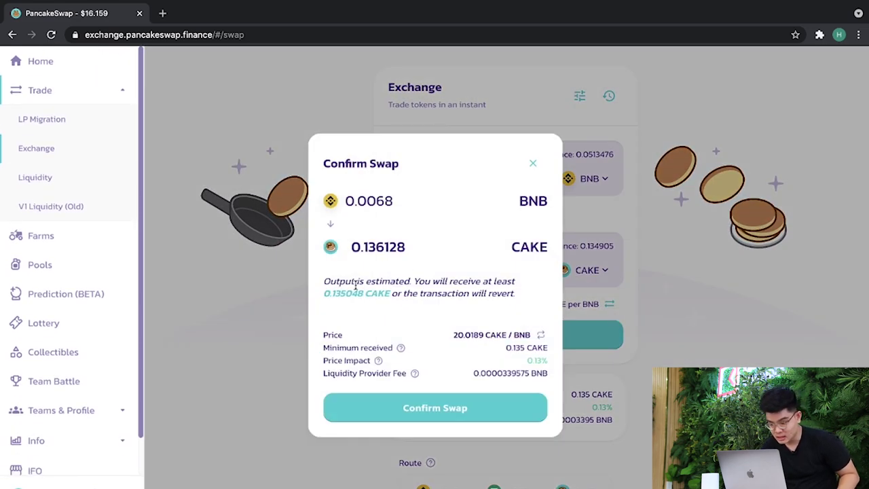
click(458, 408)
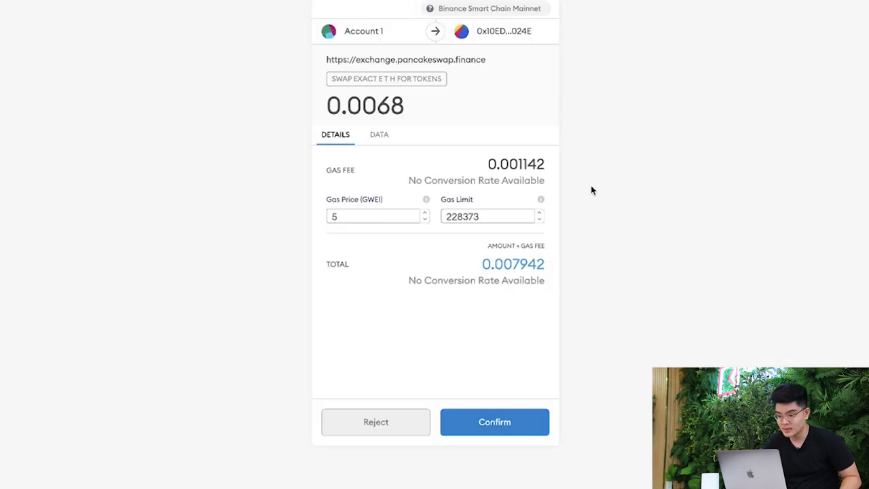
click(528, 422)
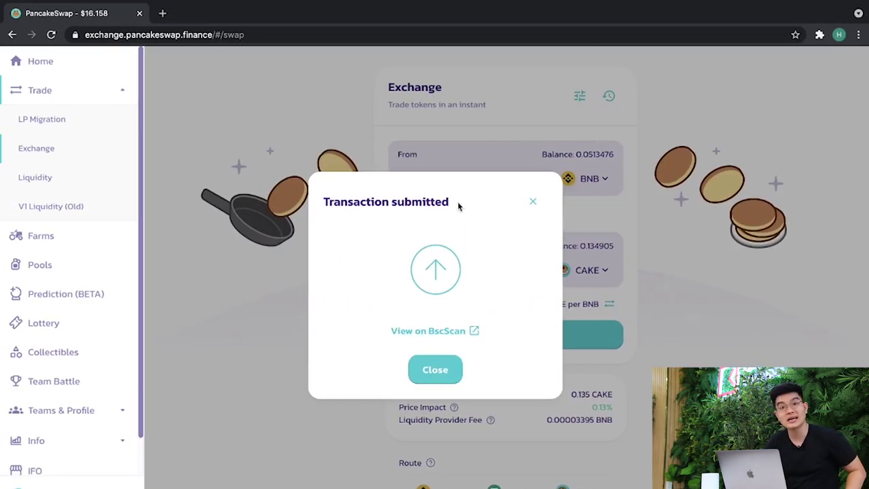
Step: Read the swap's transaction submission notice and close it
drag(459, 209, 320, 202)
click(321, 204)
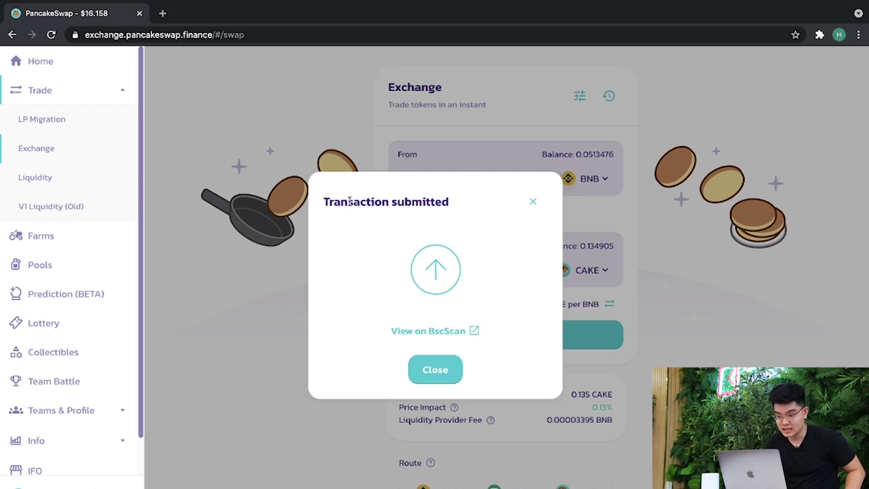
triple_click(324, 203)
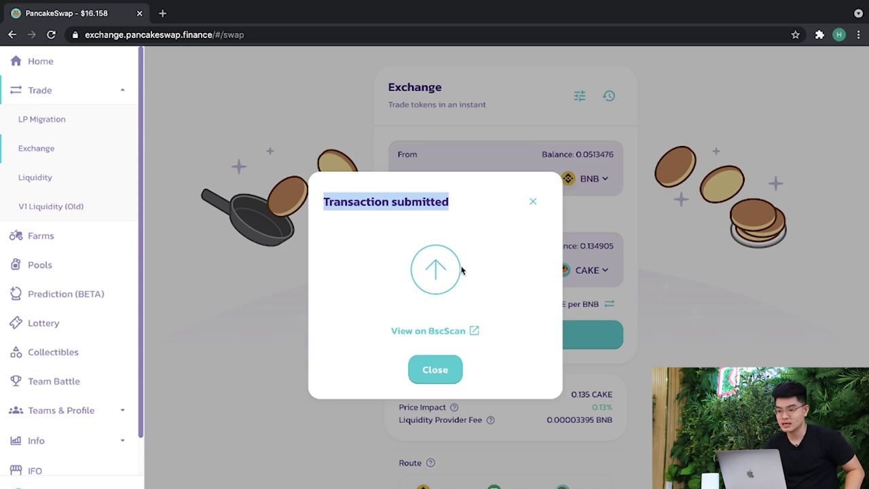
click(438, 373)
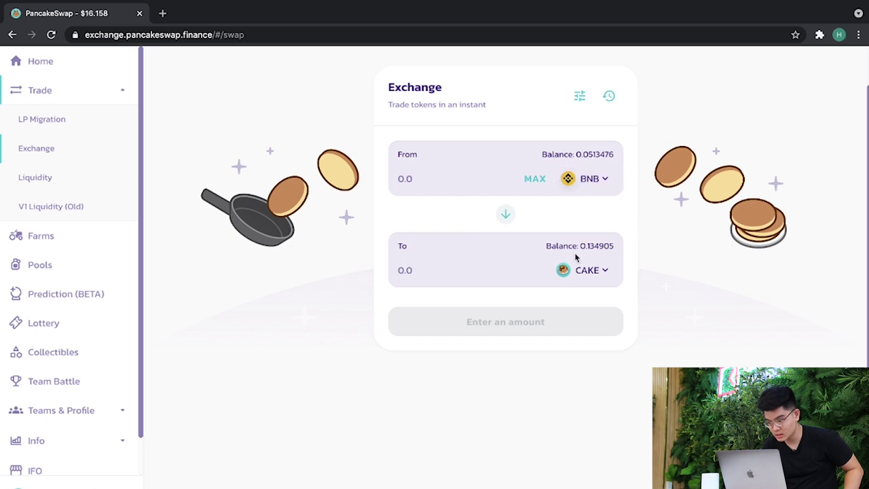
Step: Check the BNB and CAKE balances on the Exchange card and in the From token list
click(591, 179)
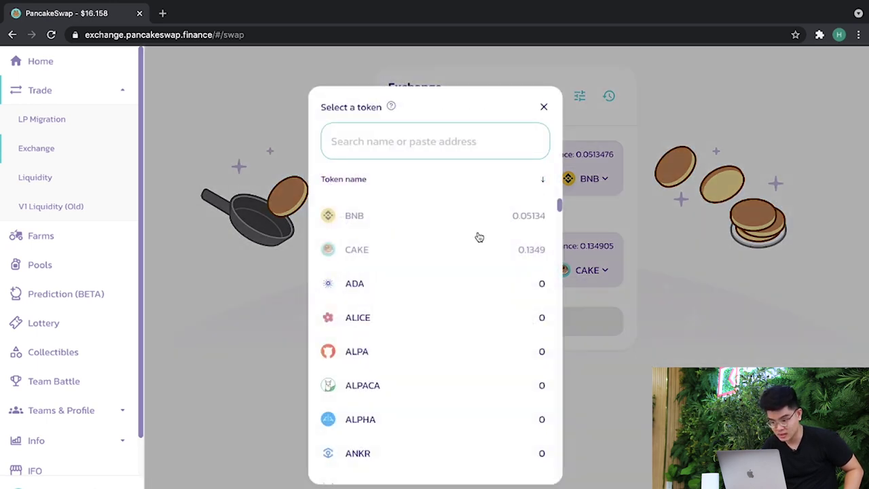
click(544, 108)
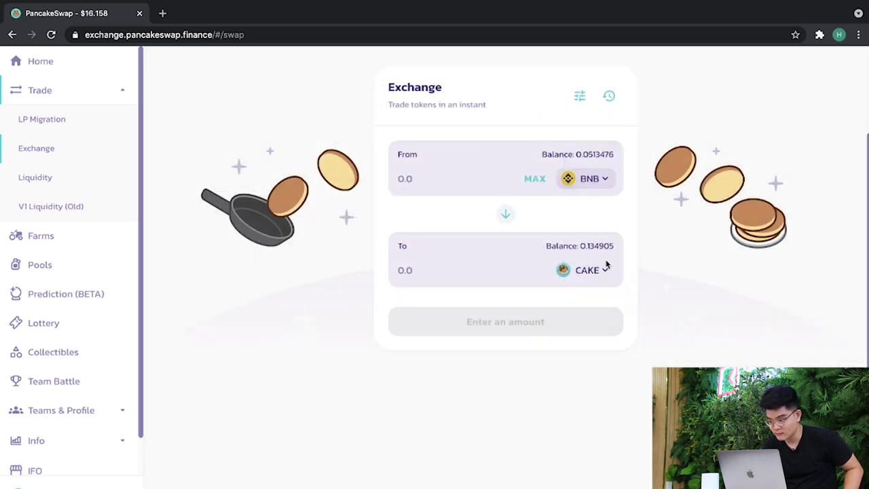
scroll(668, 305, down, 1)
scroll(668, 305, up, 2)
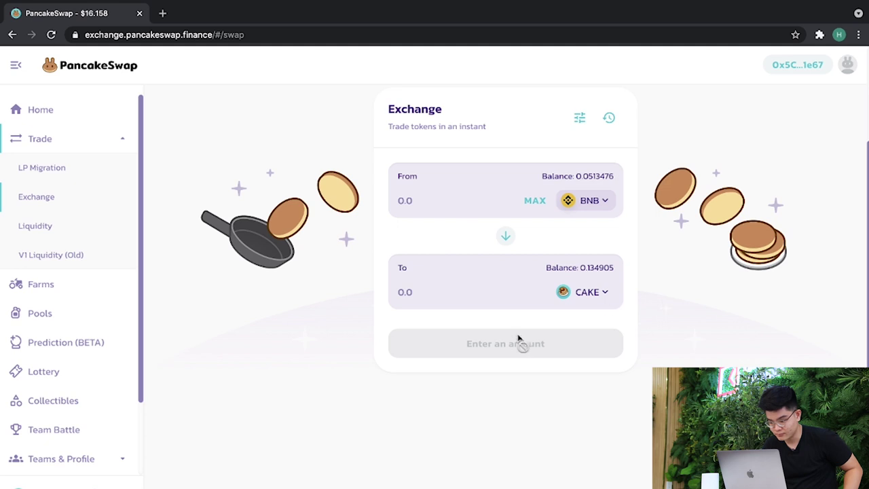
scroll(523, 333, down, 2)
scroll(523, 338, up, 3)
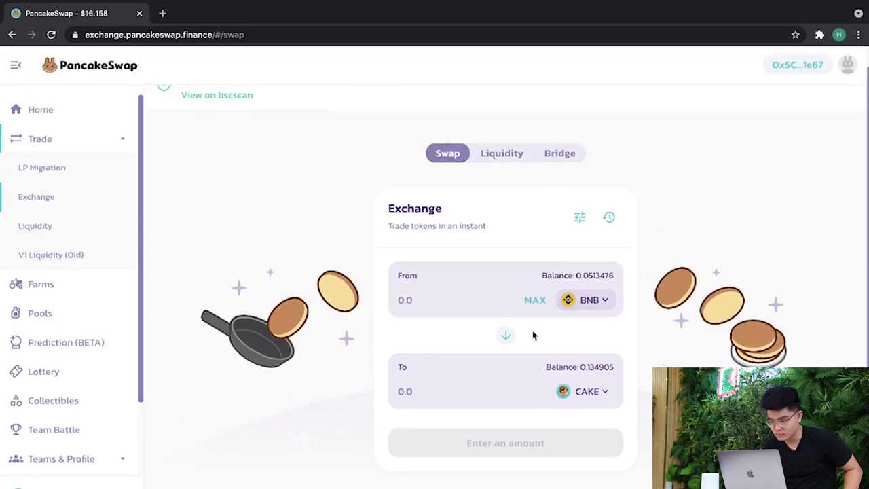
scroll(604, 317, down, 2)
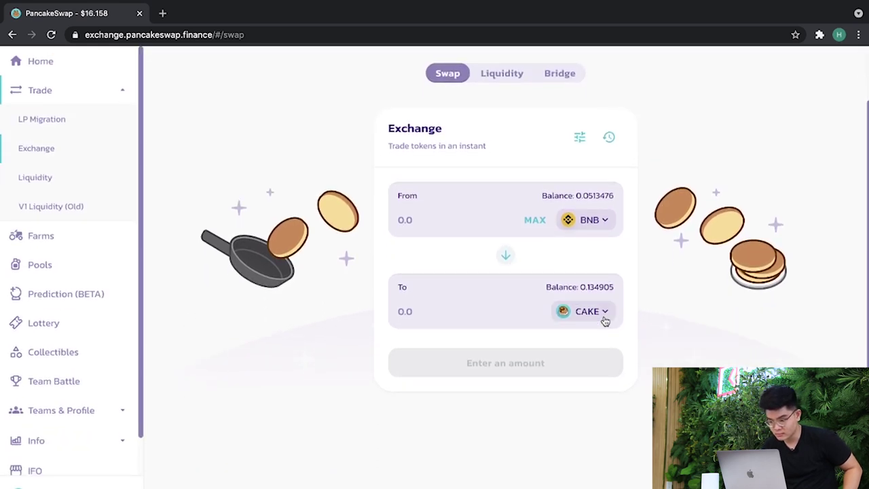
click(601, 220)
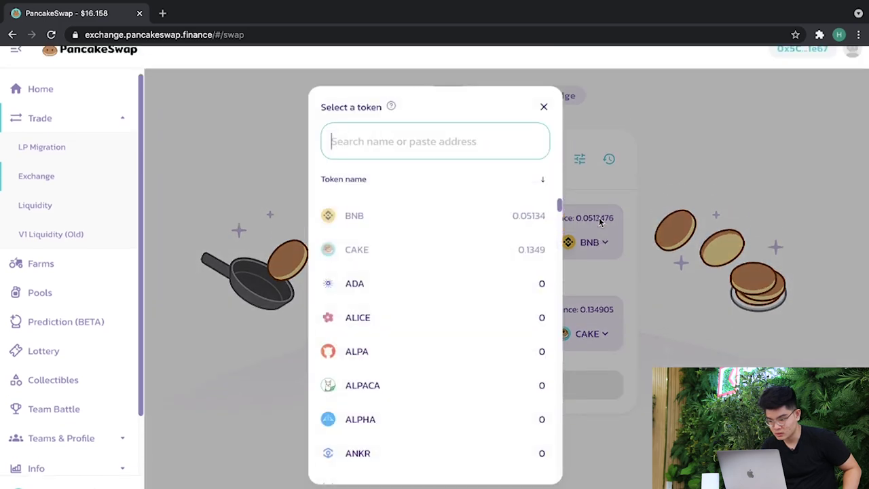
click(544, 108)
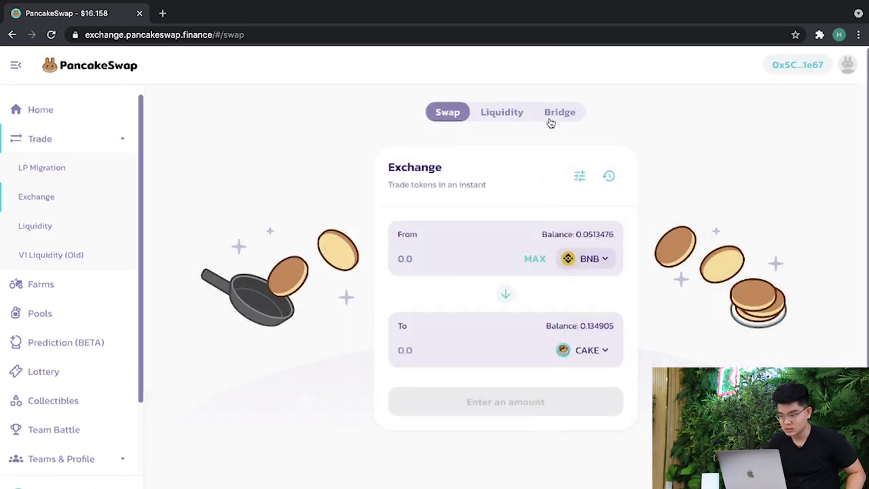
scroll(613, 386, down, 2)
scroll(615, 387, up, 2)
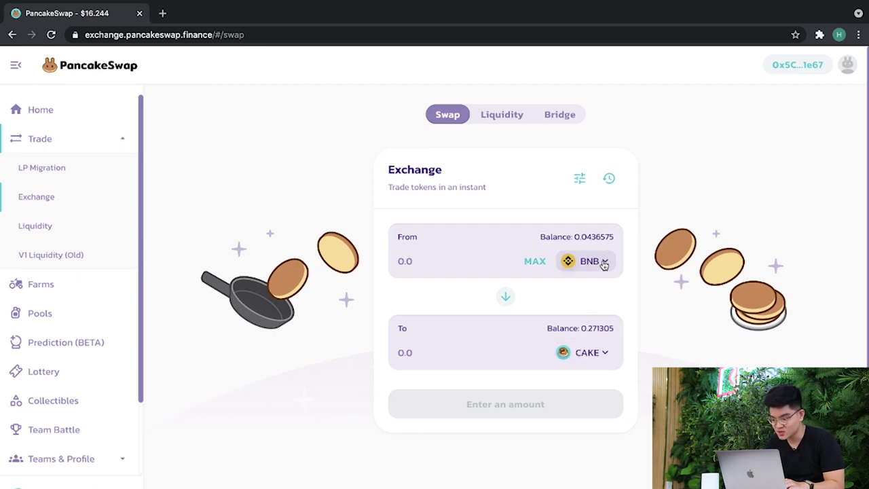
Step: Open the From token selection and browse the tokens available for swapping, along with their wallet balances
click(603, 262)
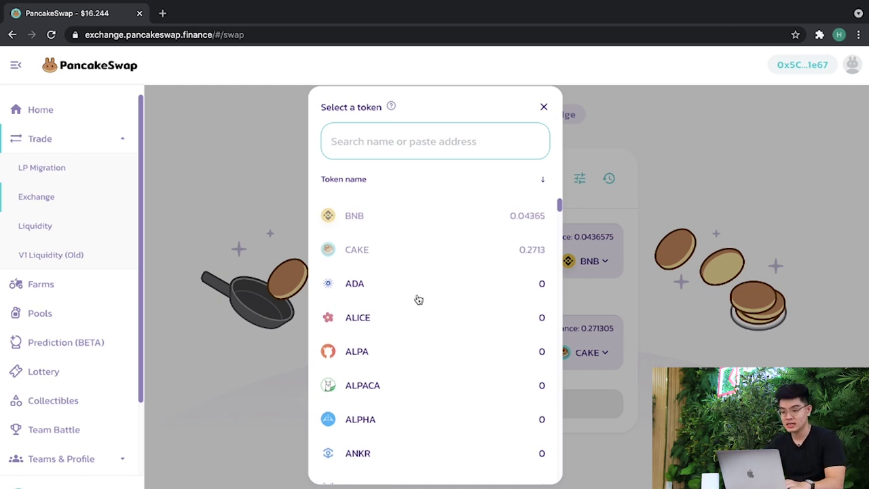
scroll(384, 346, down, 2)
scroll(384, 345, up, 2)
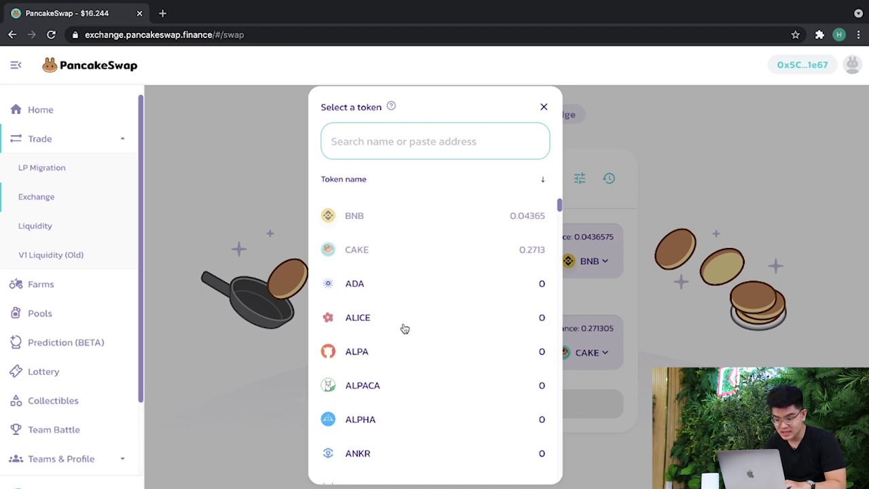
scroll(404, 329, down, 1)
scroll(405, 329, down, 1)
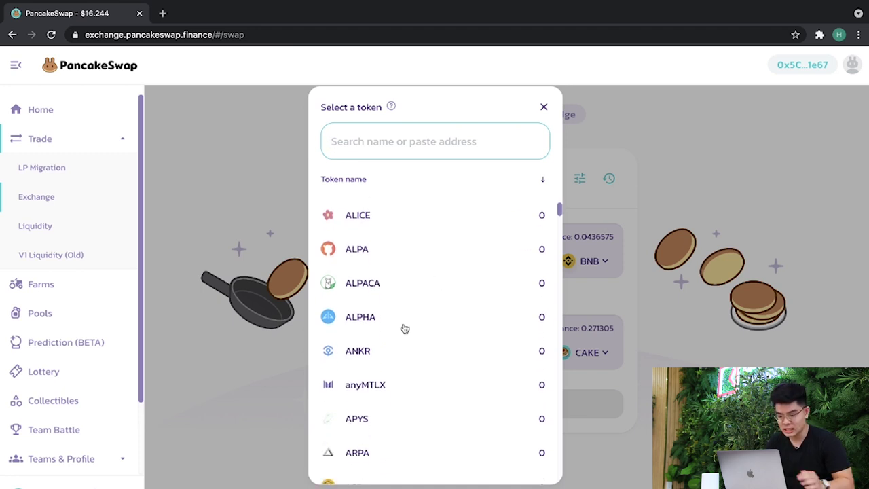
scroll(404, 328, down, 1)
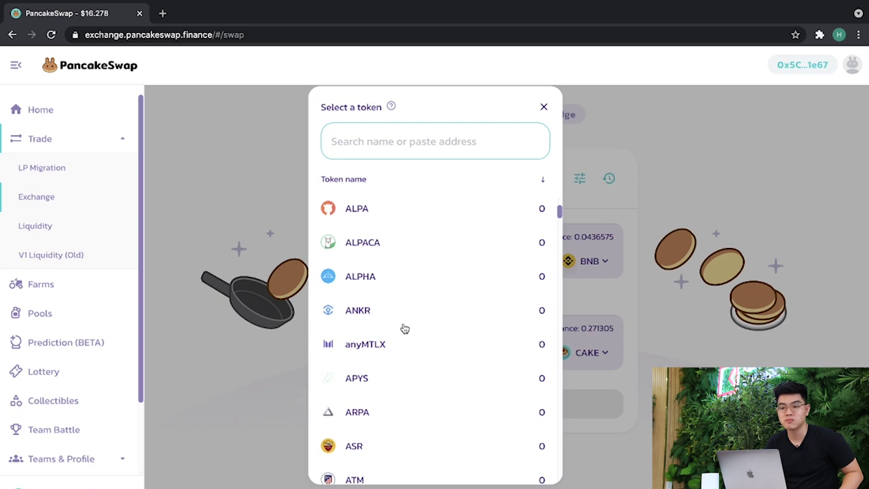
scroll(404, 329, down, 1)
scroll(404, 328, up, 3)
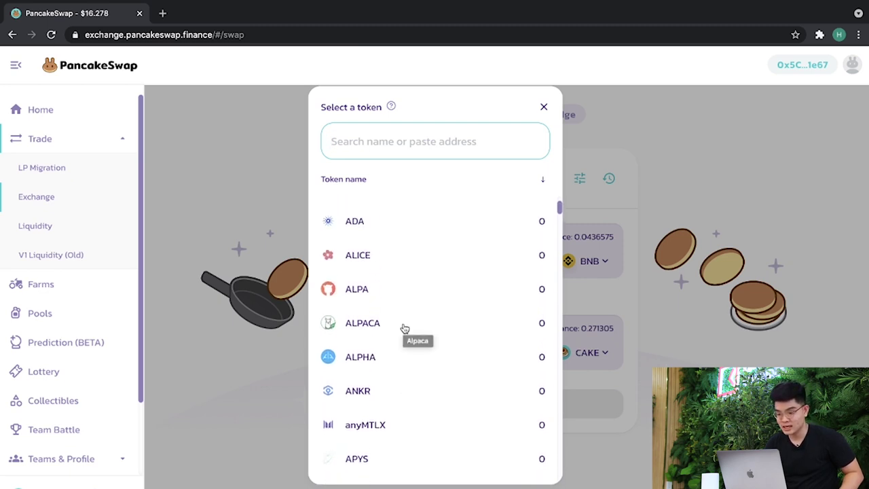
scroll(404, 329, up, 1)
scroll(474, 346, down, 3)
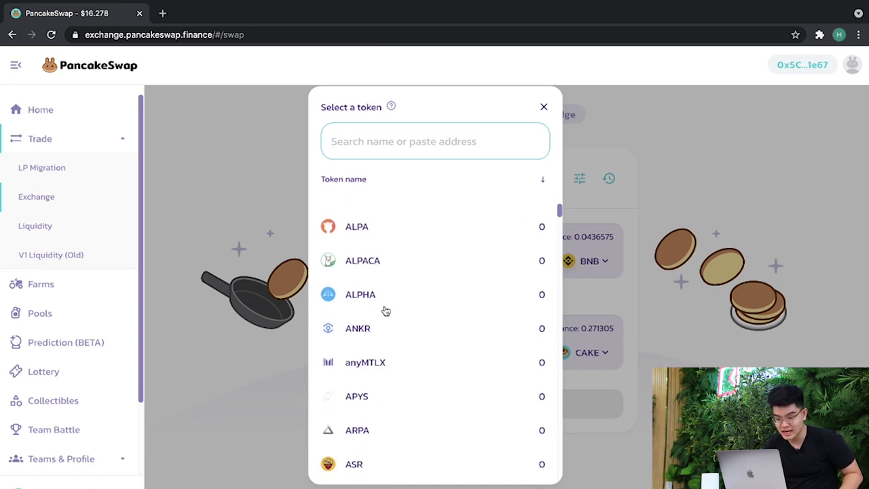
scroll(384, 336, down, 2)
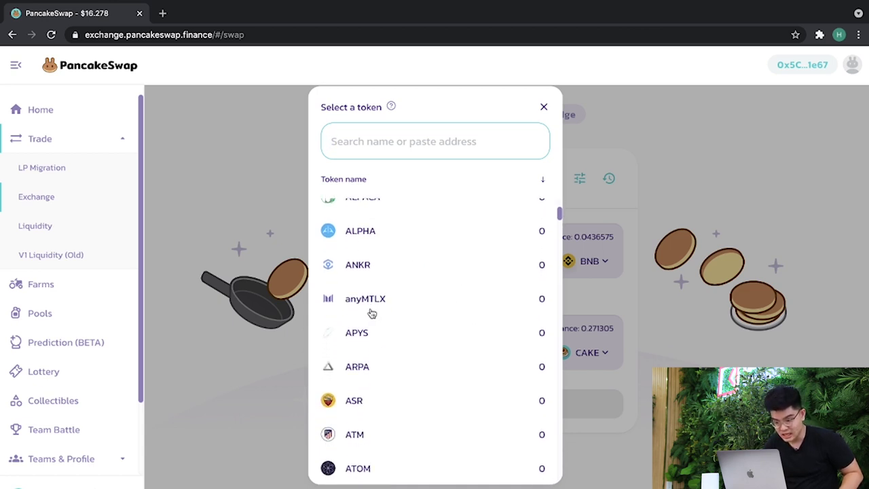
scroll(381, 310, down, 1)
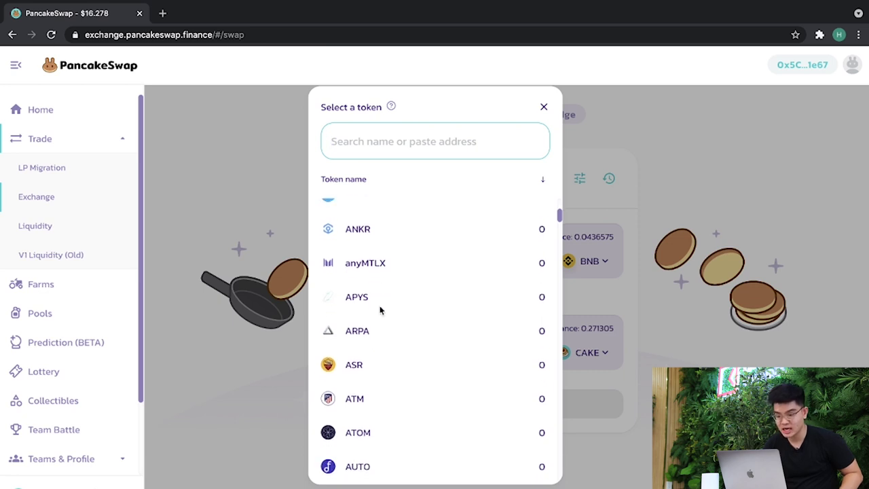
scroll(400, 361, up, 5)
scroll(400, 361, up, 1)
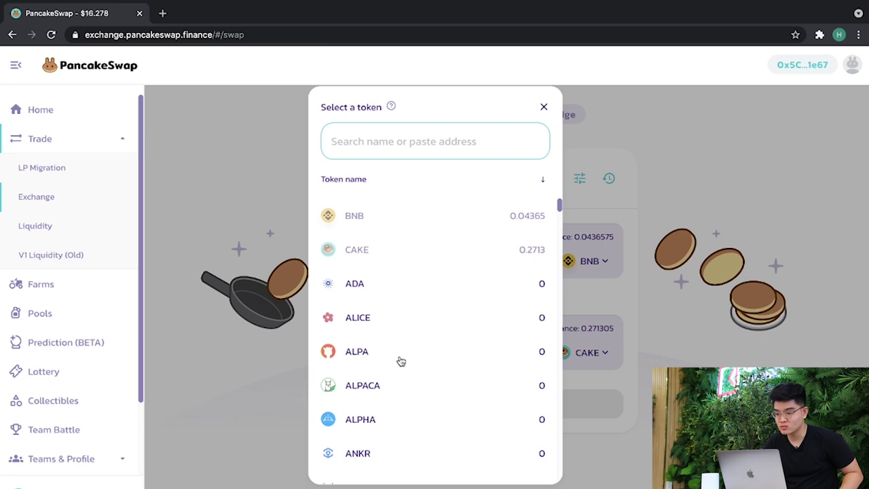
scroll(401, 361, down, 2)
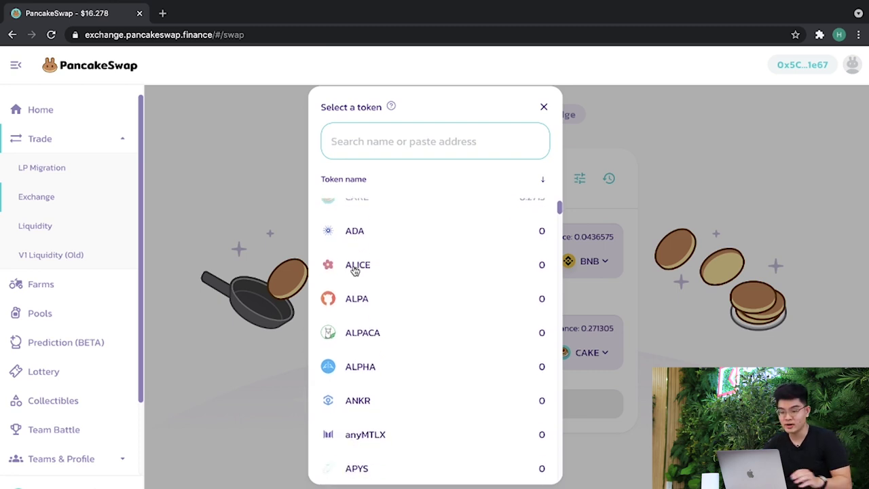
scroll(362, 326, down, 4)
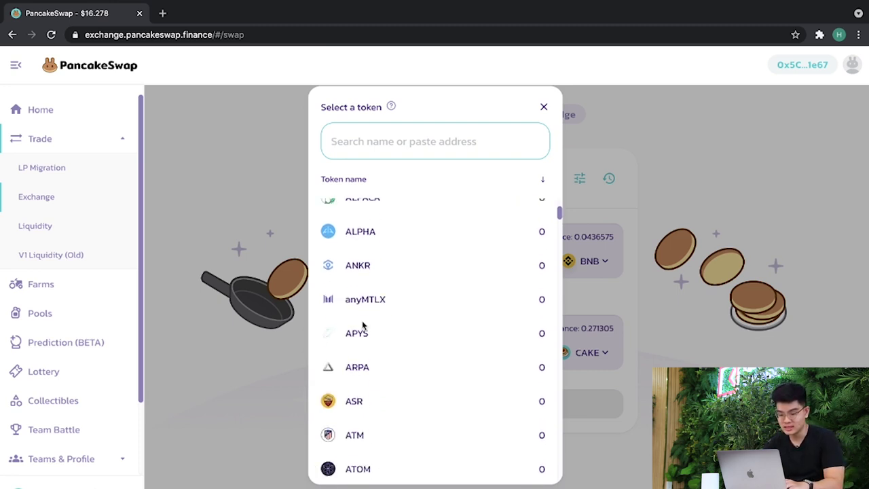
scroll(453, 357, up, 5)
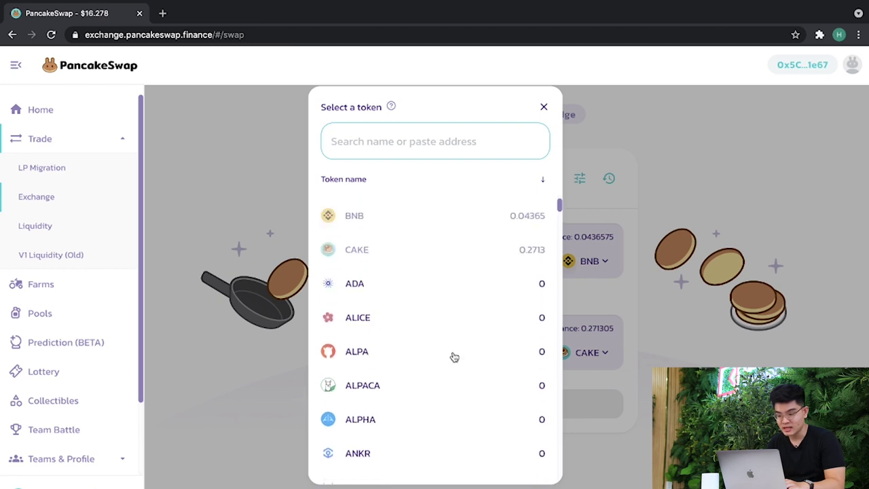
scroll(459, 422, down, 6)
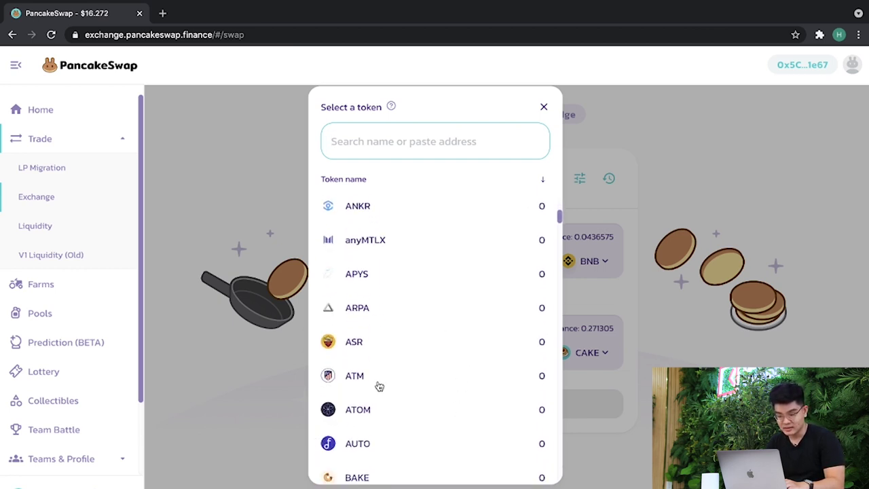
scroll(380, 385, up, 7)
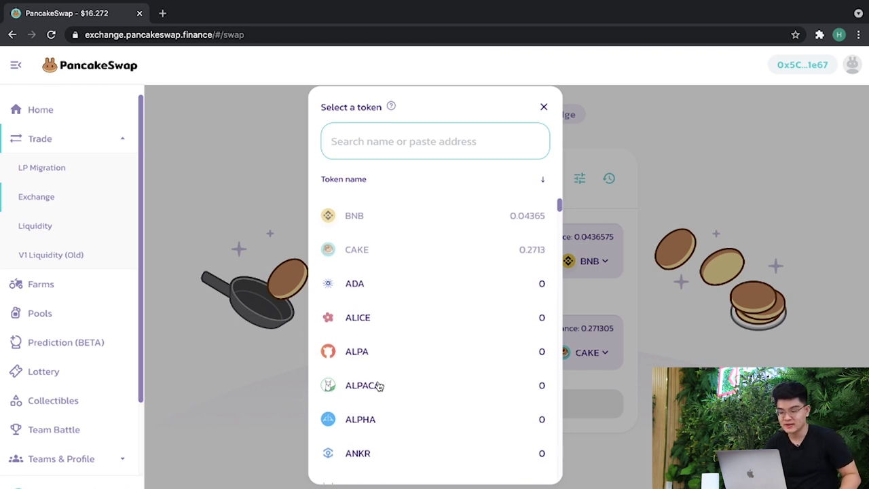
scroll(399, 270, down, 1)
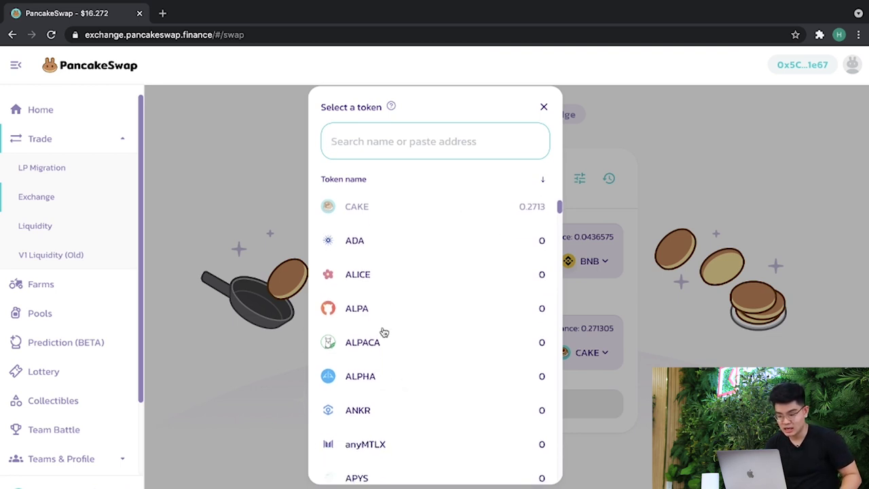
scroll(383, 331, down, 2)
scroll(435, 359, down, 1)
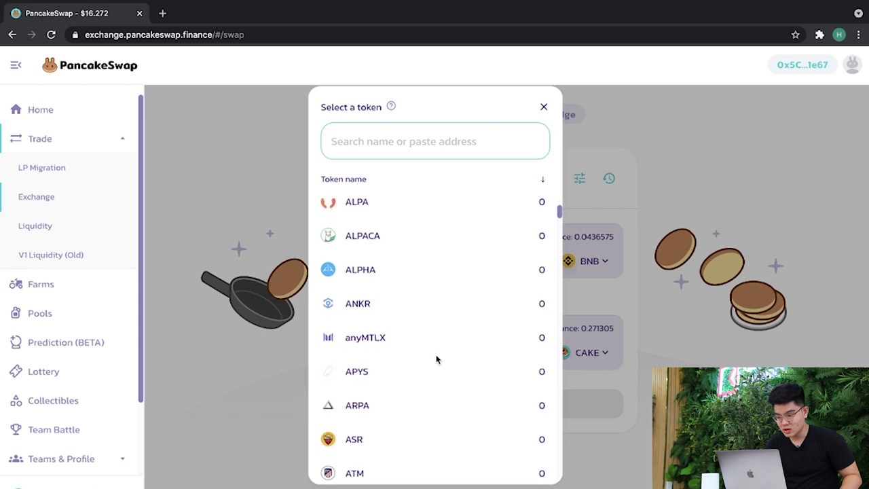
scroll(437, 360, up, 4)
scroll(403, 360, down, 2)
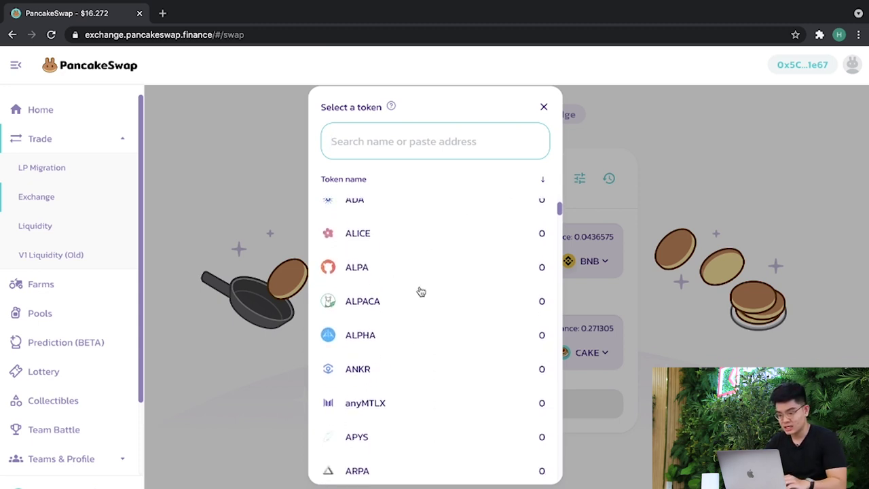
scroll(402, 266, up, 2)
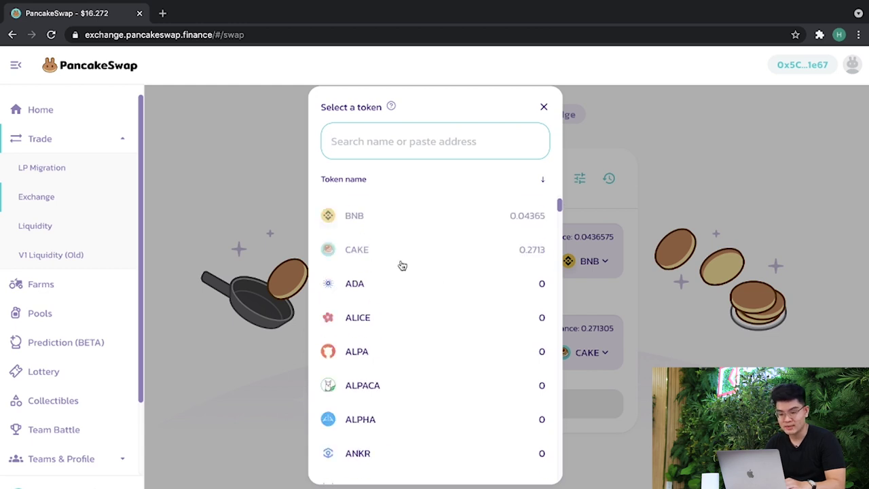
scroll(443, 333, down, 4)
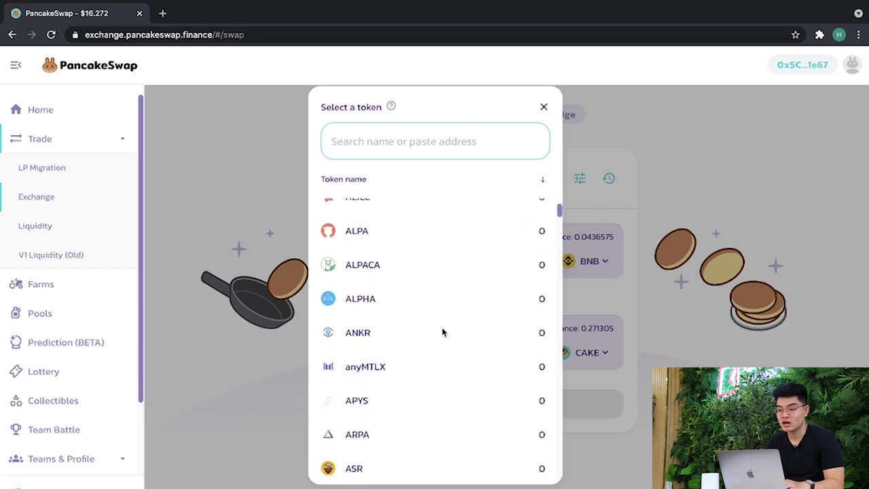
scroll(442, 331, down, 2)
scroll(442, 331, up, 5)
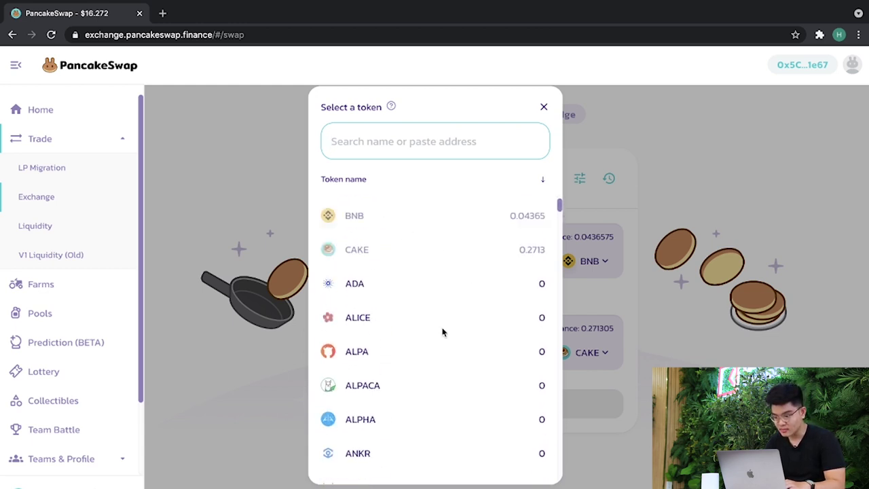
Step: Close the token selection without choosing a token and look over the Exchange card
click(544, 108)
scroll(722, 242, down, 2)
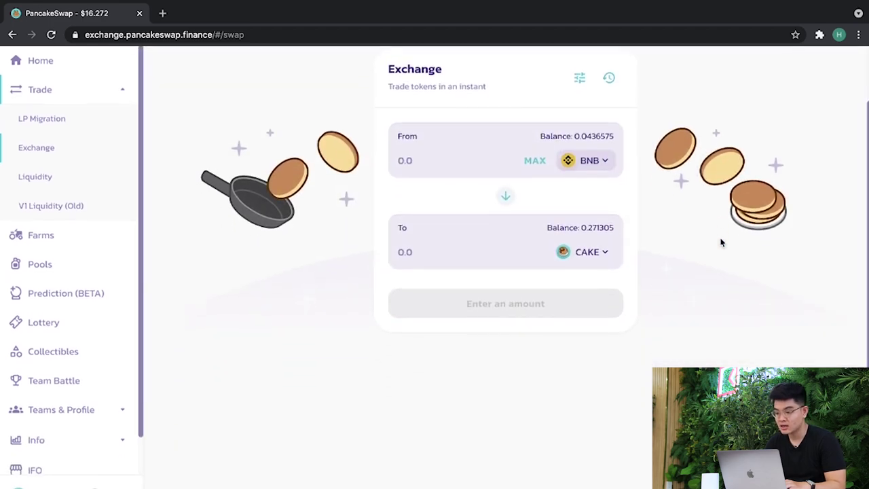
scroll(633, 324, up, 2)
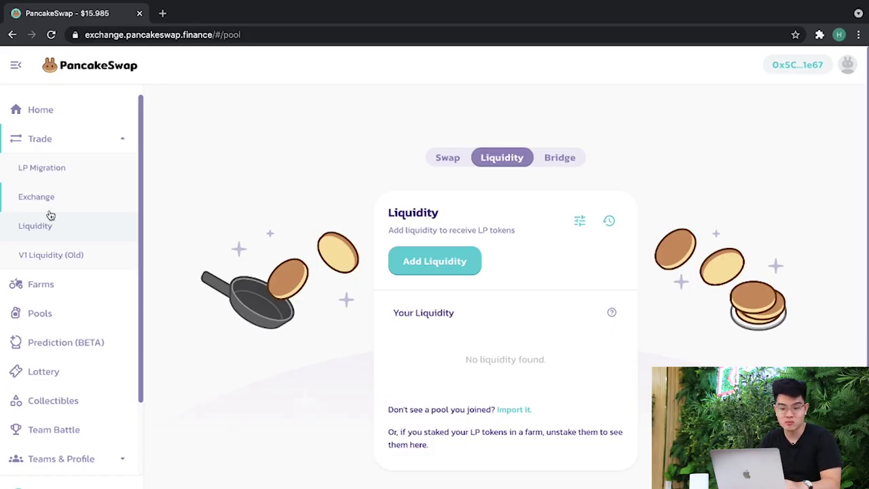
Step: Start adding liquidity with BNB as the first token and find and select CAKE as the second
click(423, 265)
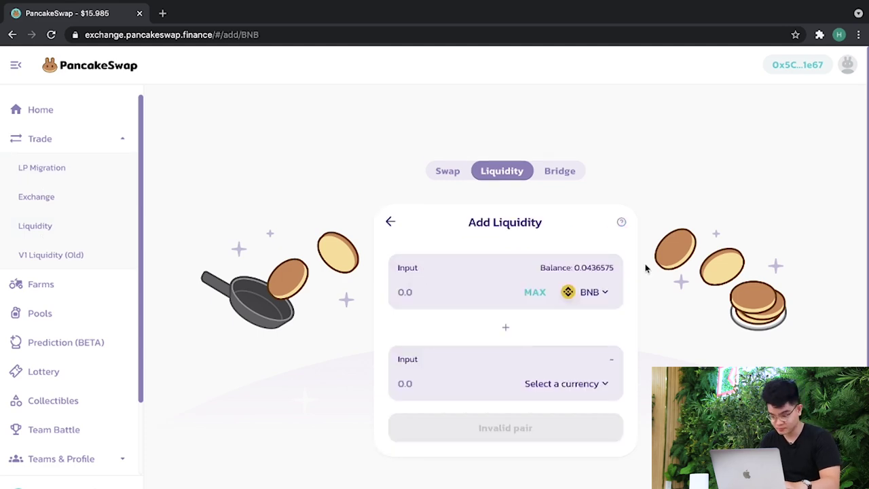
click(557, 385)
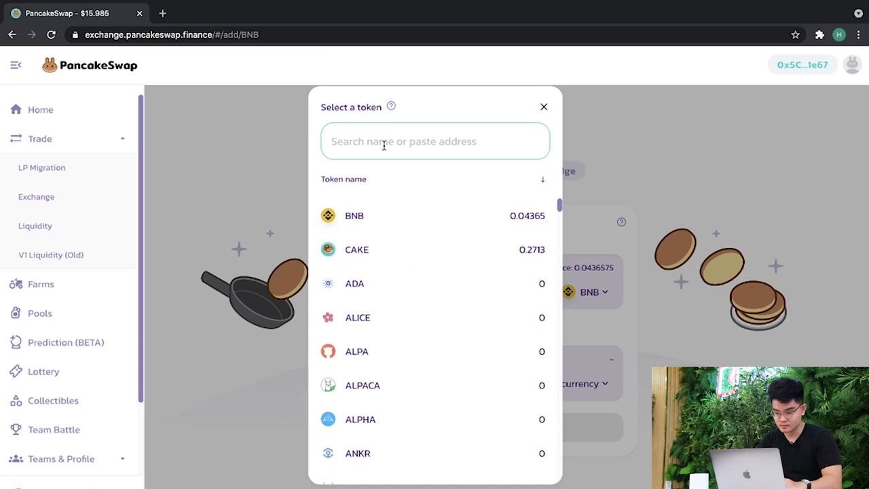
text(cake)
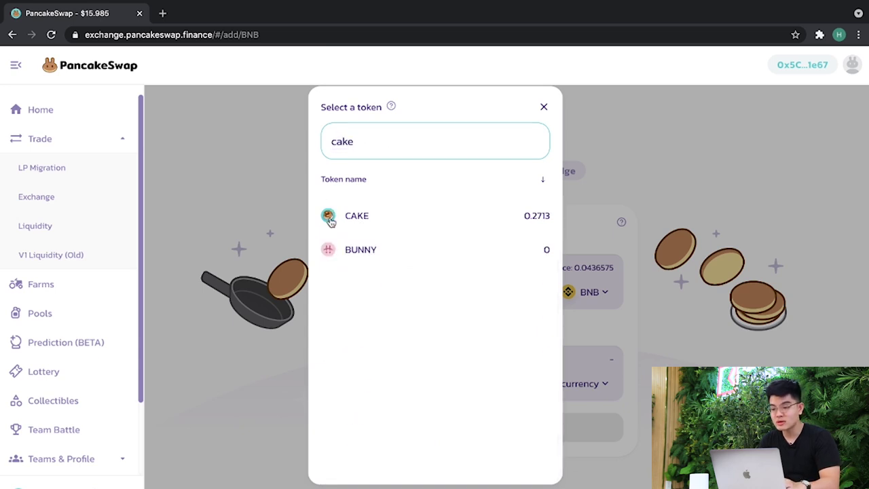
click(331, 222)
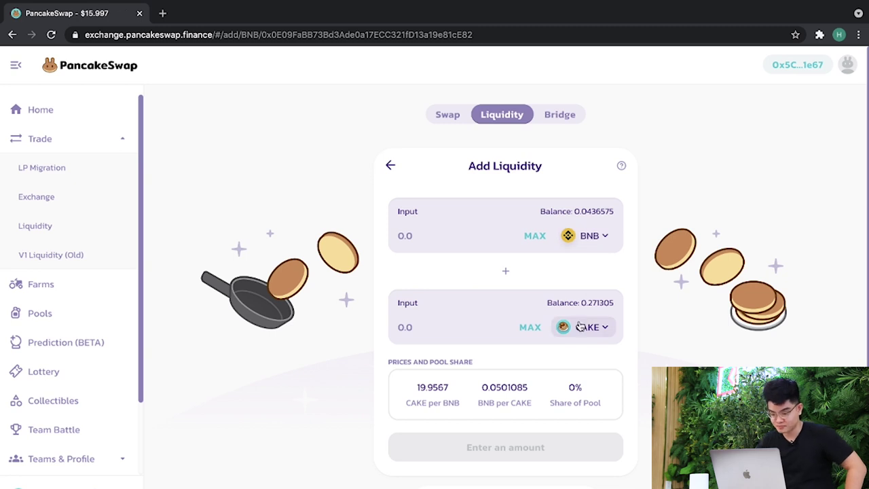
Step: Use the maximum CAKE balance for the BNB pair, approve CAKE, and confirm the spending permission in the wallet
click(531, 329)
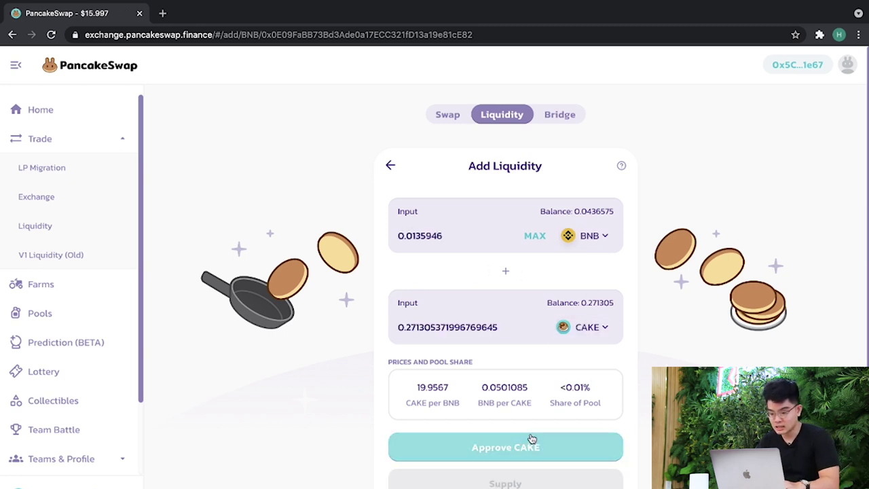
click(515, 438)
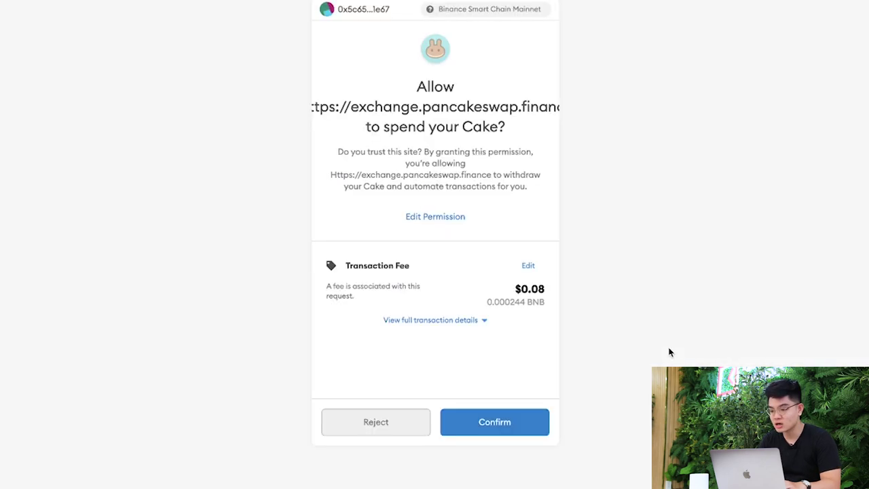
click(494, 434)
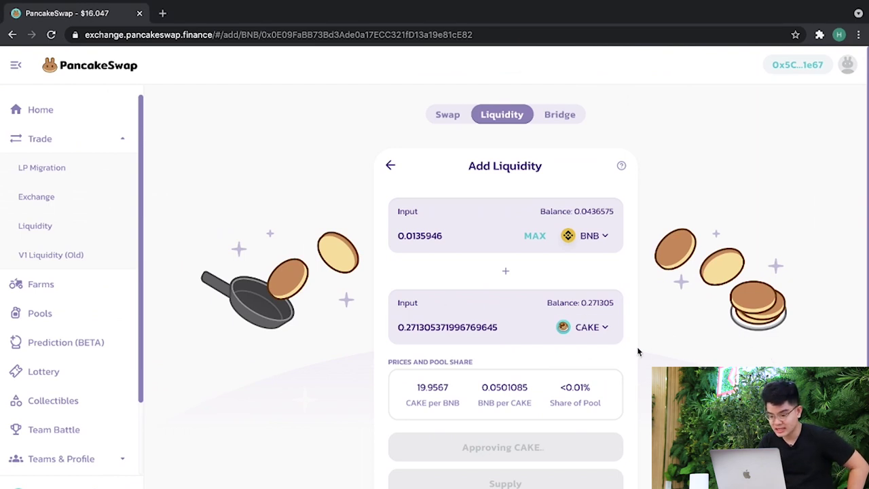
Step: Wait for the CAKE approval and review the input amounts, prices and pool share on the Add Liquidity card
scroll(518, 360, down, 1)
scroll(518, 361, up, 1)
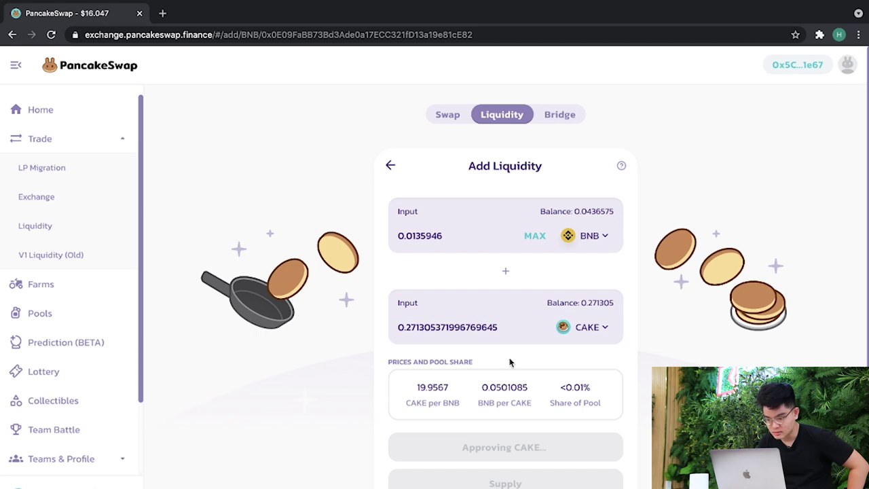
scroll(510, 362, down, 2)
scroll(510, 362, up, 2)
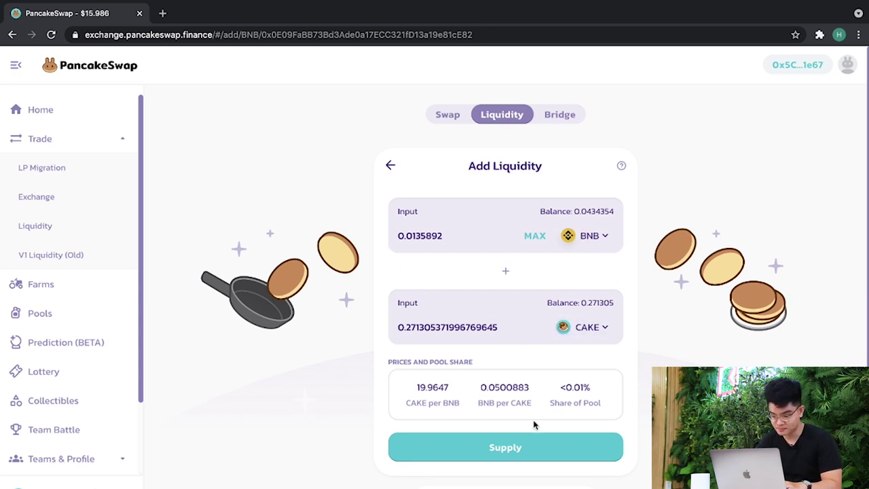
scroll(534, 425, down, 1)
scroll(505, 264, up, 1)
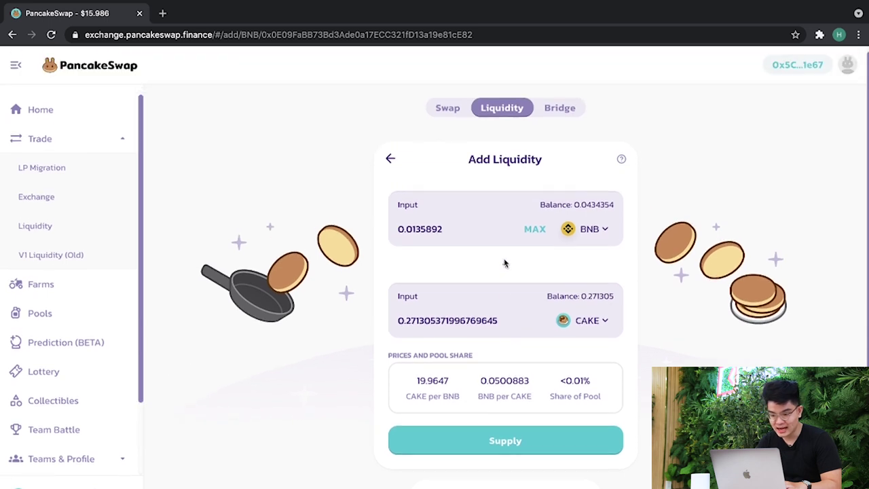
scroll(475, 299, down, 1)
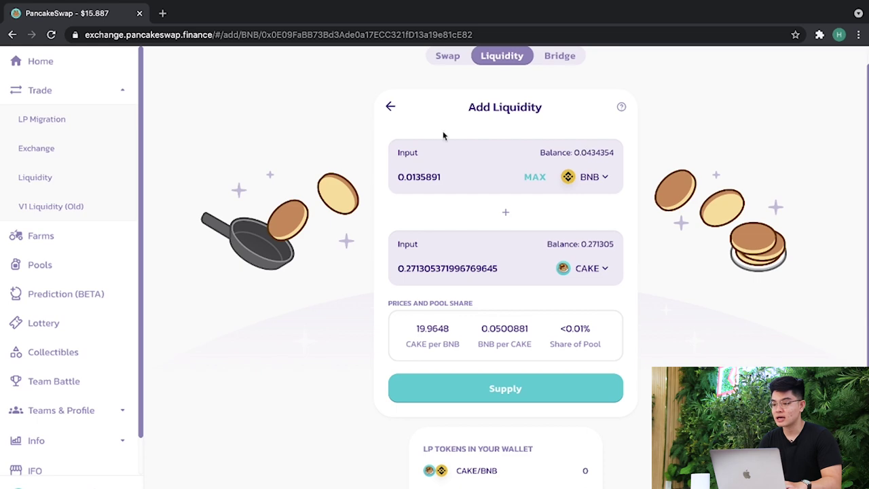
scroll(438, 210, up, 2)
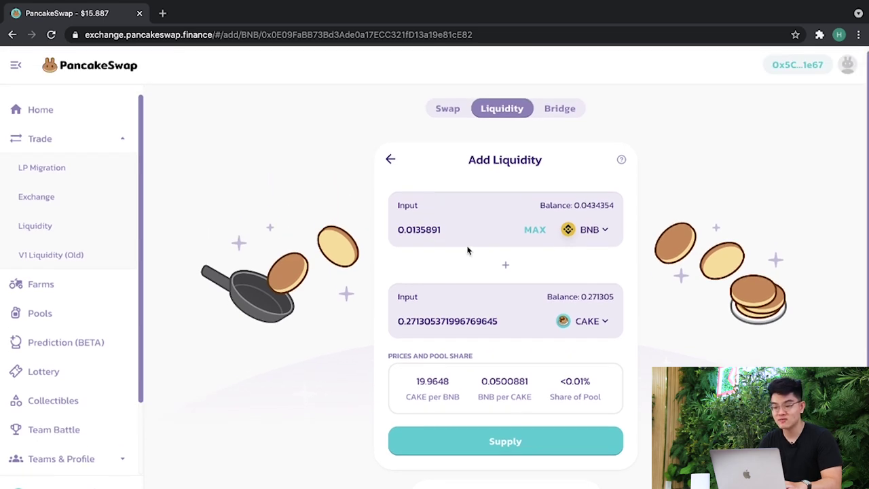
Step: Supply 0.0135891 BNB and the full CAKE balance as liquidity, confirm it in the wallet, and close the submission notice
scroll(467, 251, down, 1)
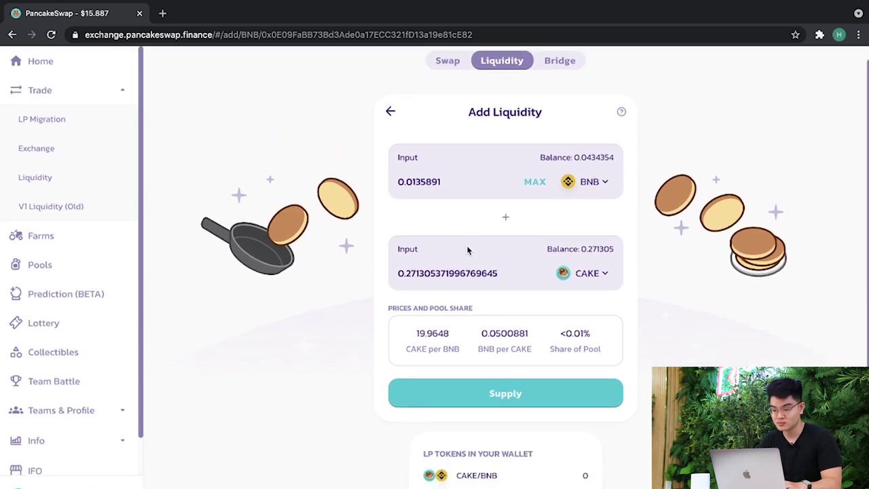
click(492, 397)
click(456, 437)
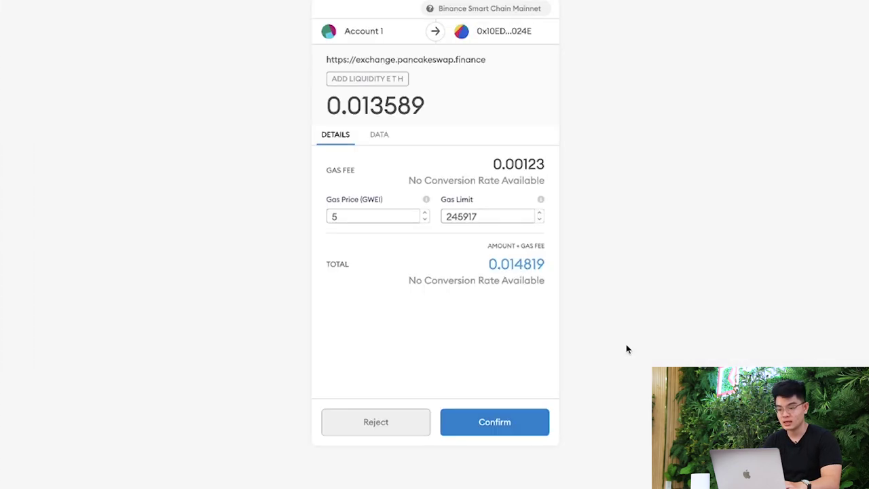
click(518, 426)
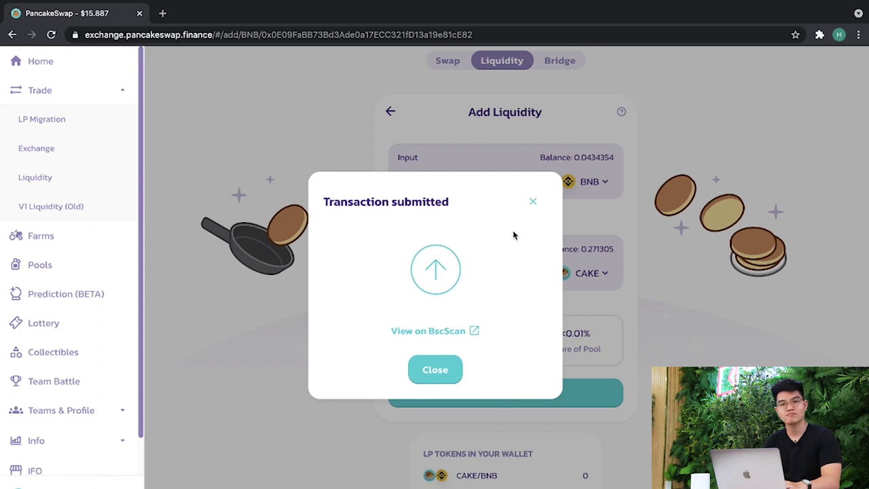
click(433, 373)
Step: Examine the updated BNB and CAKE balances and the CAKE/BNB holdings under LP Tokens in Your Wallet
scroll(664, 333, down, 1)
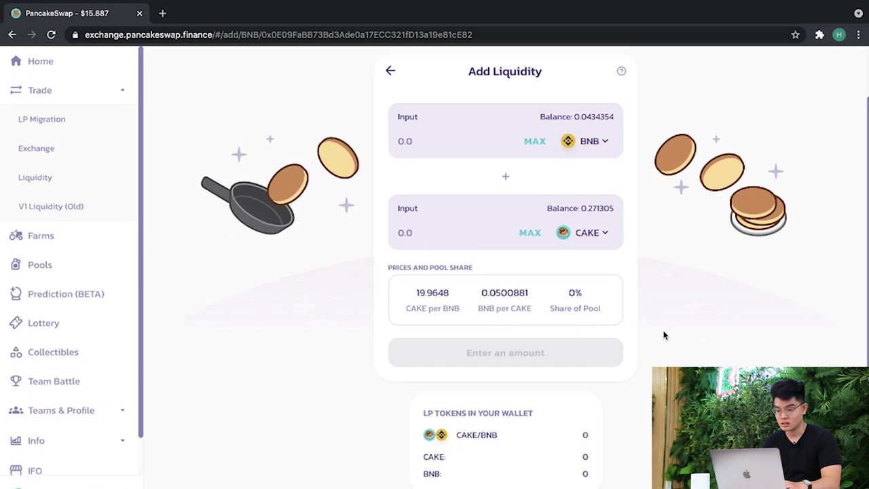
scroll(664, 333, up, 1)
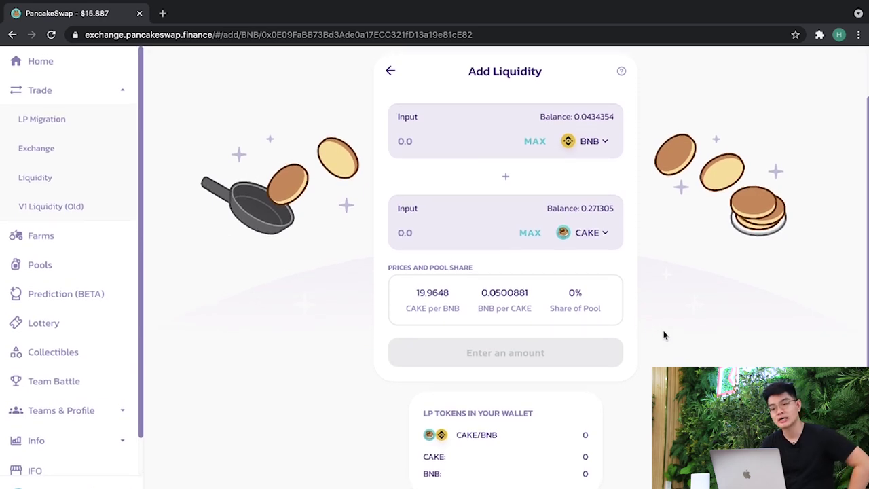
scroll(663, 334, down, 1)
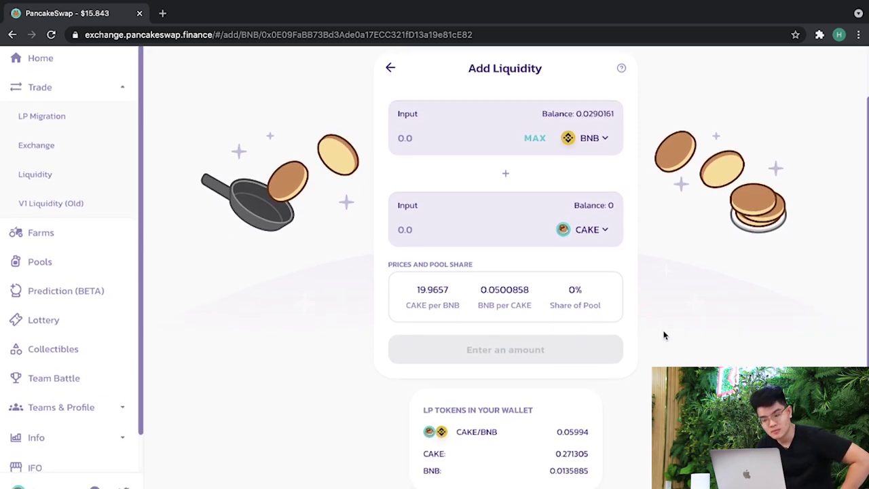
scroll(478, 468, up, 1)
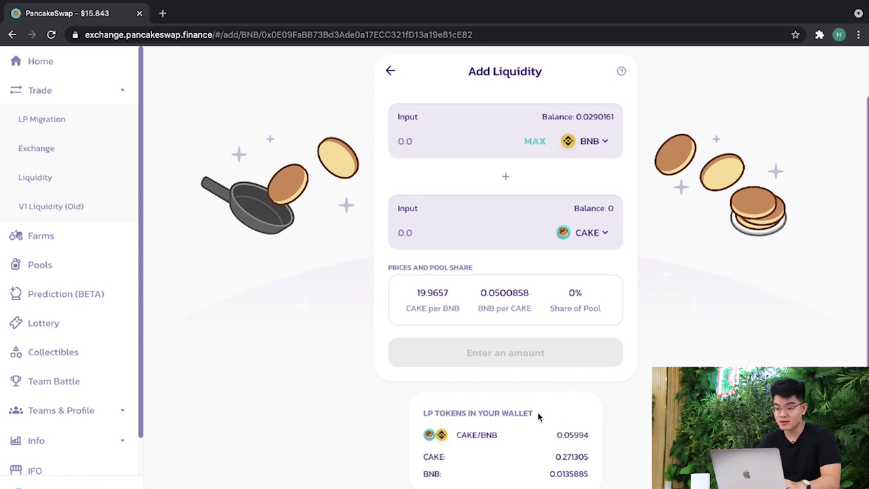
drag(538, 417, 423, 414)
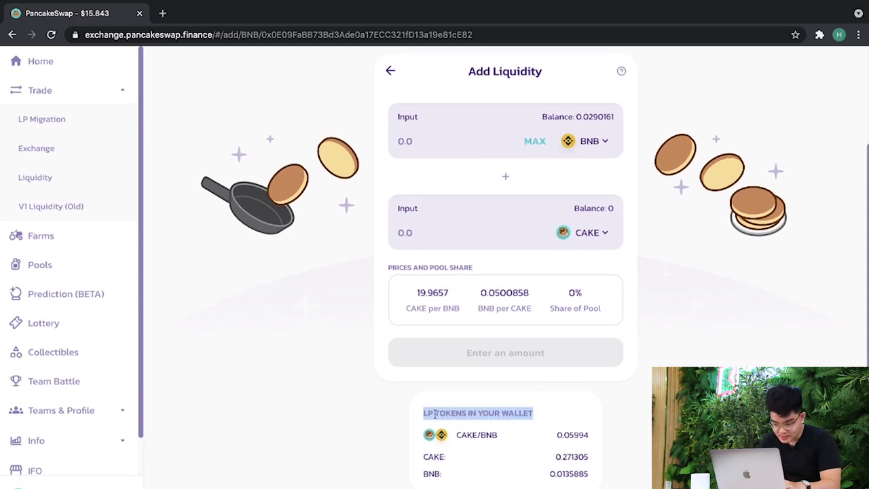
click(428, 416)
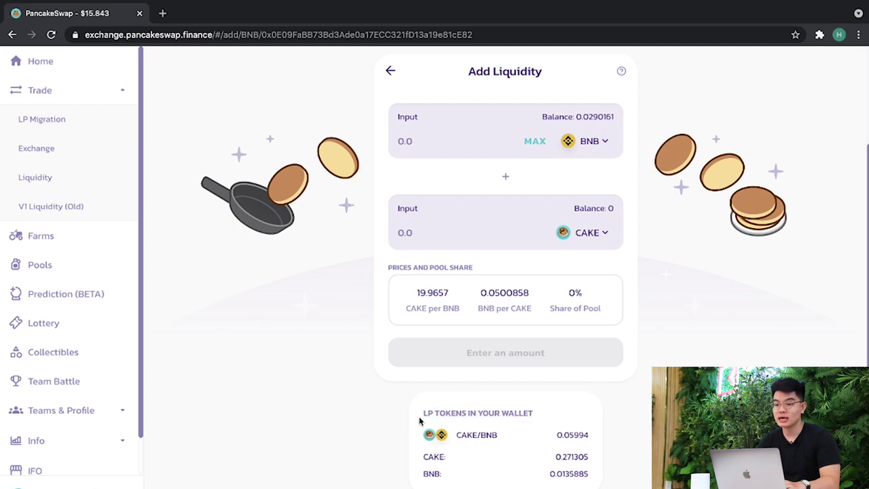
drag(465, 412, 421, 415)
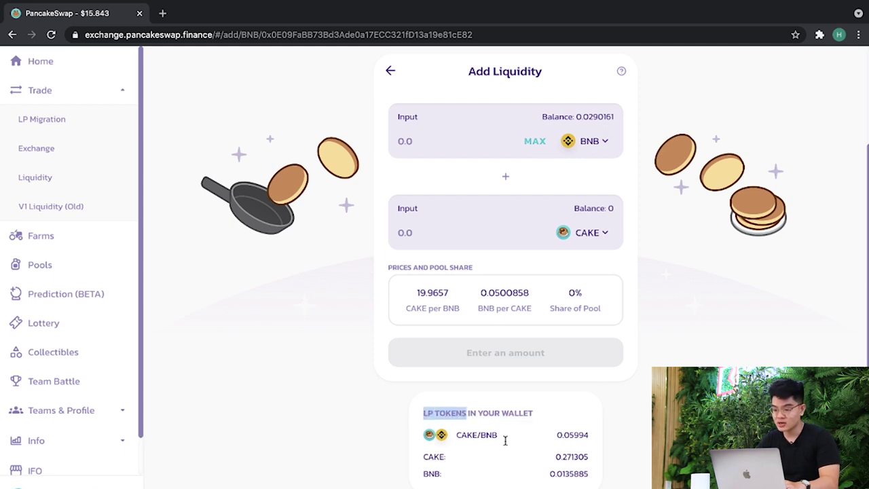
click(511, 445)
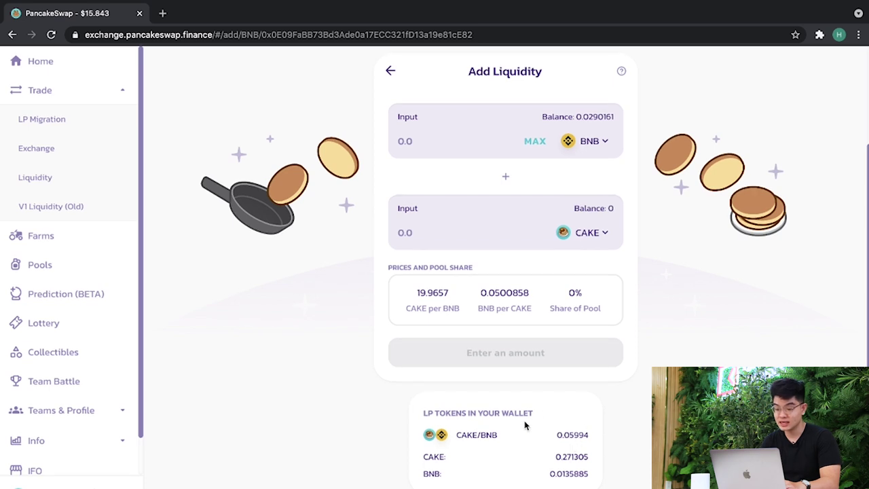
drag(544, 413, 412, 414)
scroll(472, 390, up, 1)
scroll(472, 390, down, 1)
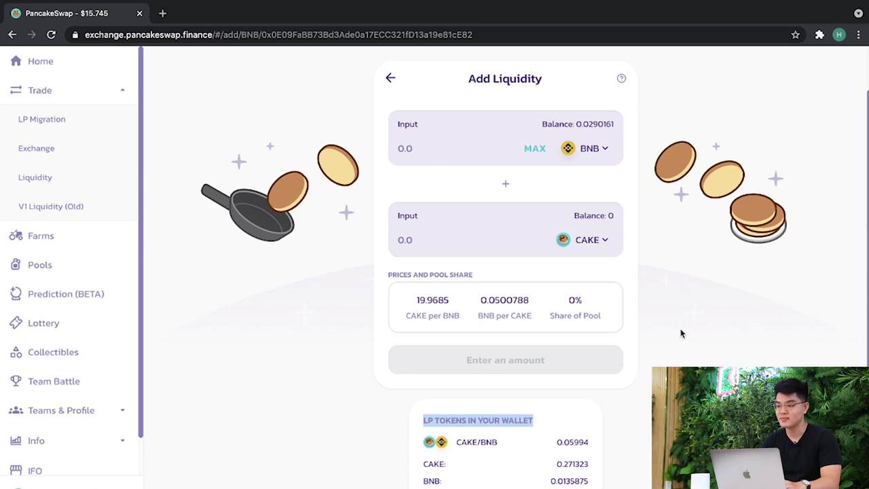
scroll(549, 421, down, 1)
click(557, 413)
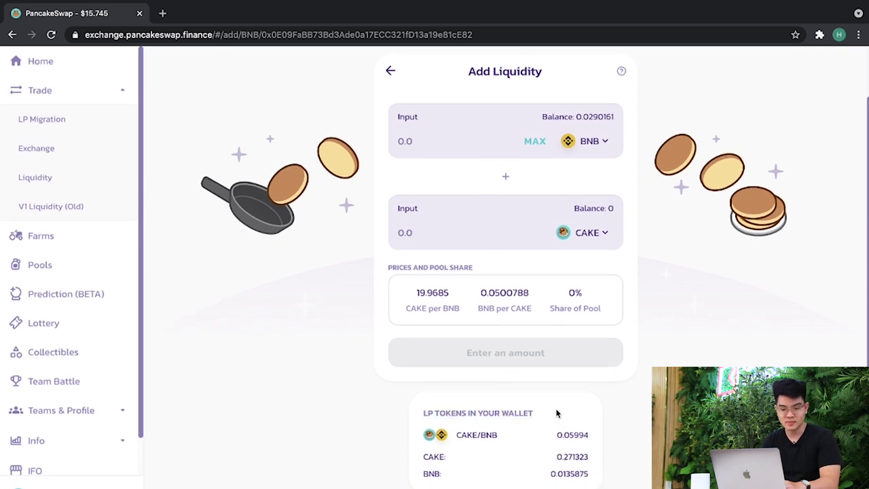
drag(542, 416, 424, 415)
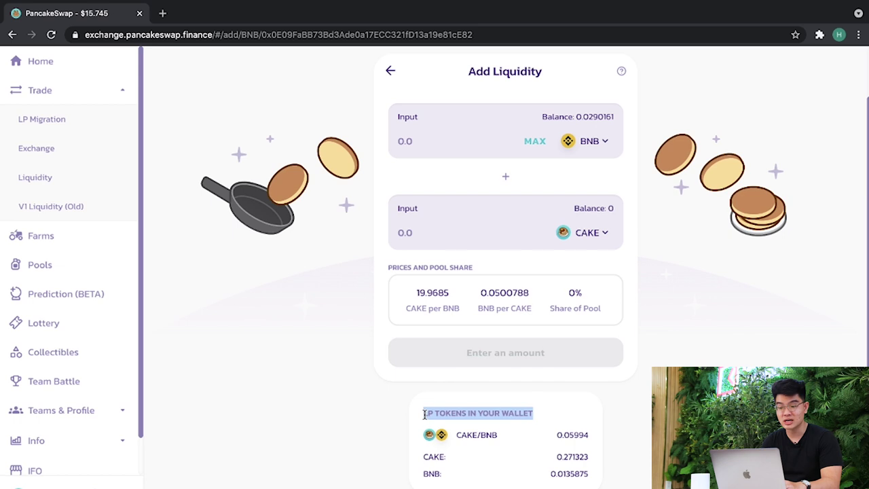
click(552, 410)
scroll(551, 410, up, 1)
scroll(552, 411, down, 1)
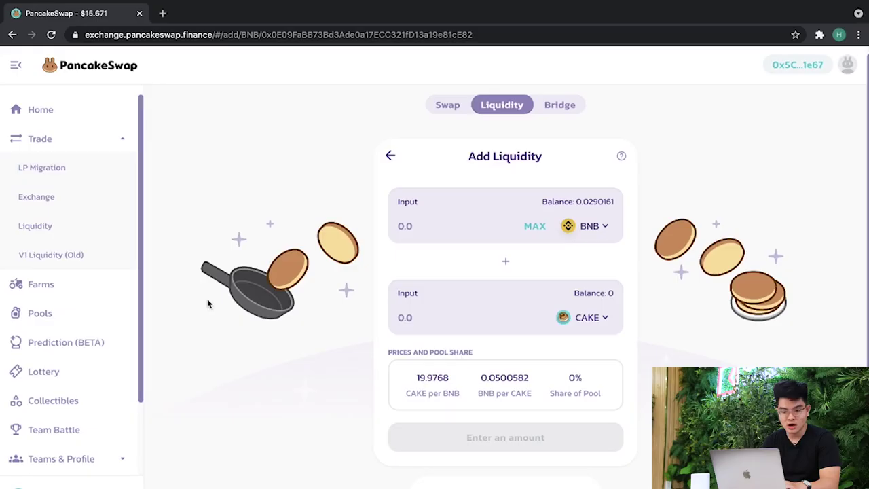
Step: Open the Farms page and browse the live farms, comparing their APR, liquidity and multiplier, including CAKE-BNB
scroll(210, 306, down, 2)
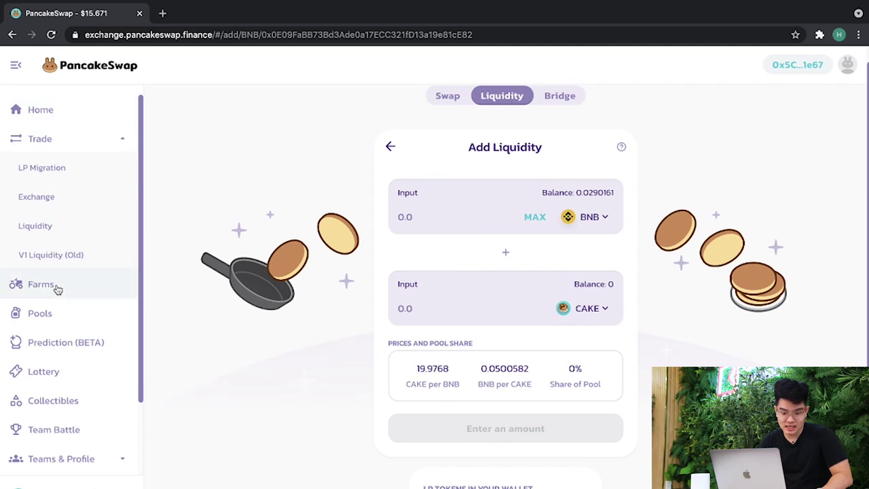
scroll(58, 304, down, 1)
click(51, 282)
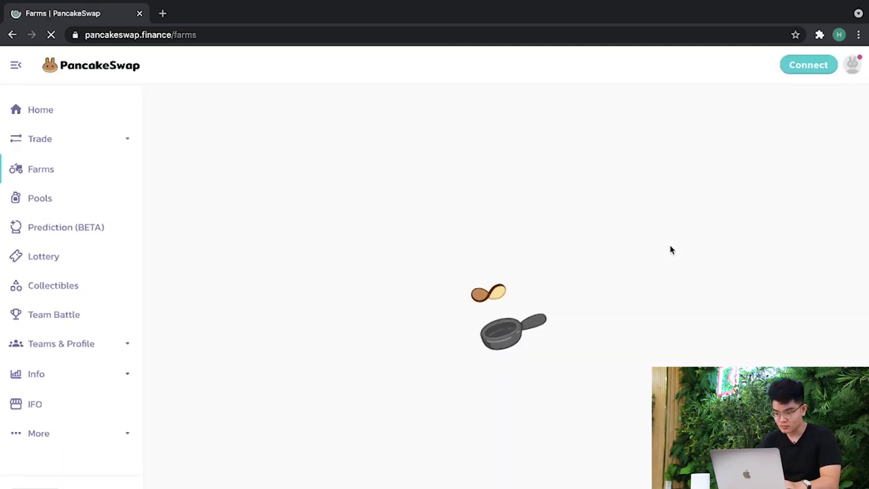
scroll(408, 257, down, 2)
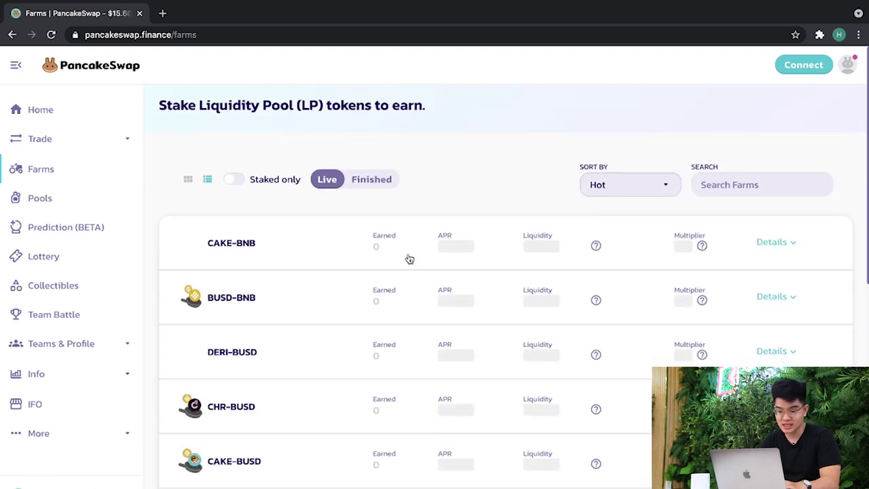
scroll(410, 258, down, 1)
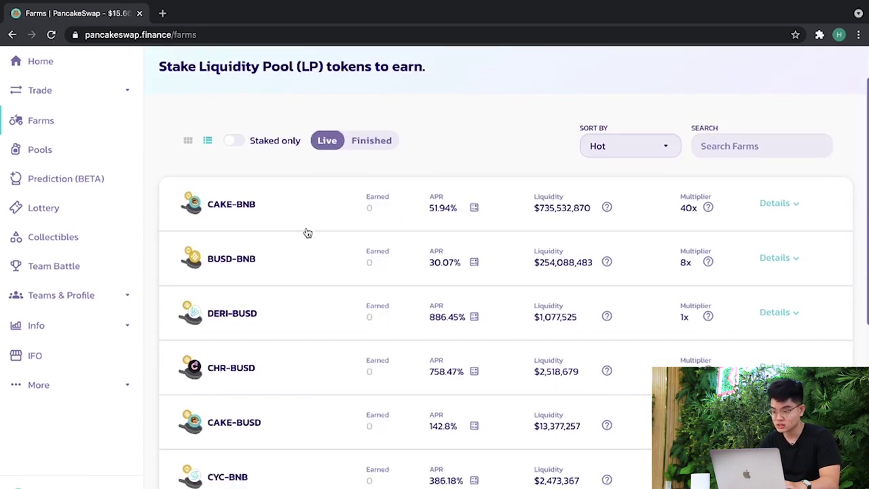
scroll(307, 233, down, 1)
scroll(340, 200, down, 1)
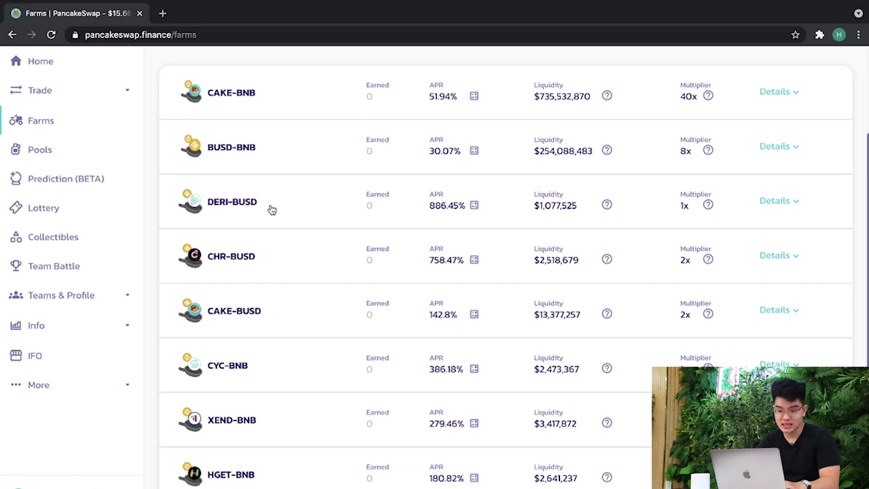
scroll(272, 210, up, 1)
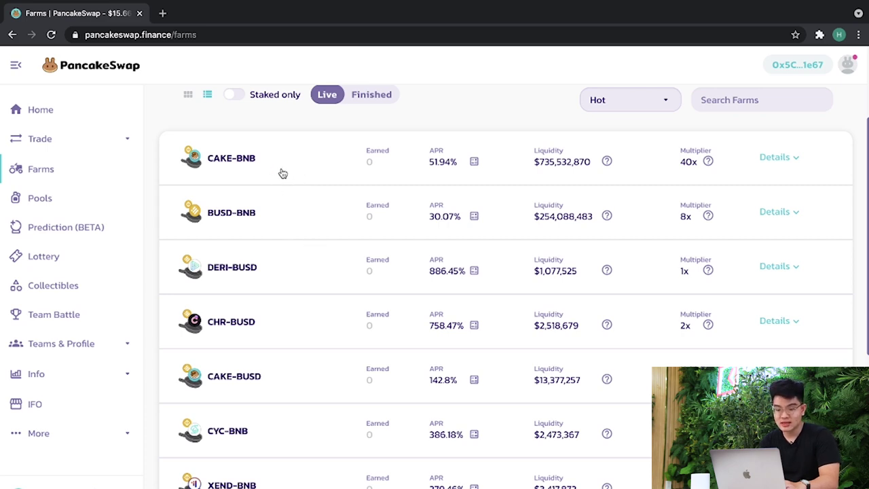
Step: Expand the CAKE-BNB farm's details, enable the farm, and approve the request in the wallet
scroll(260, 247, down, 1)
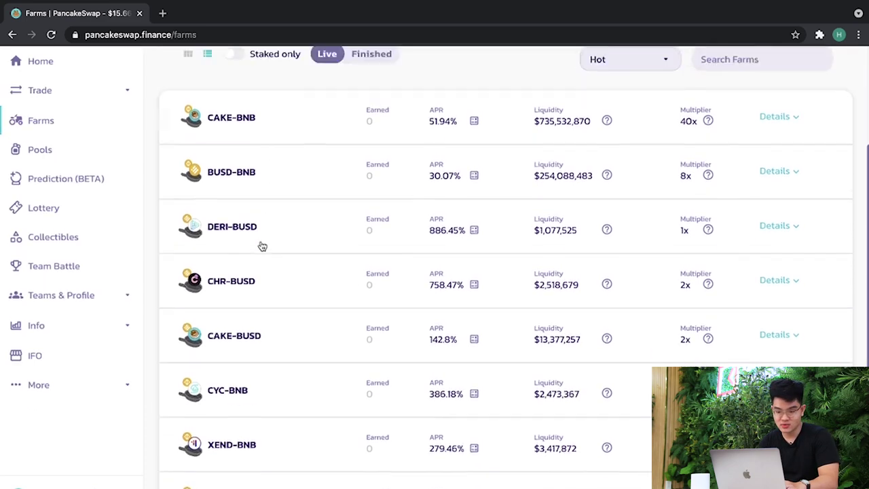
scroll(245, 224, up, 2)
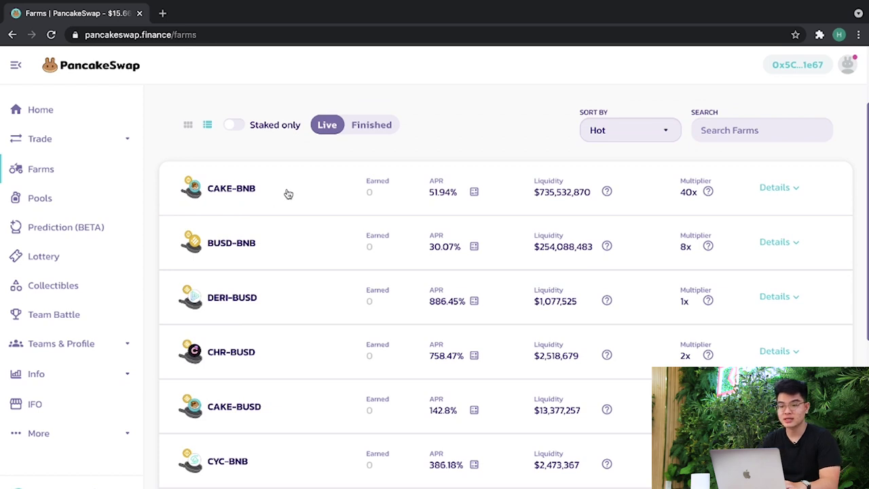
click(336, 195)
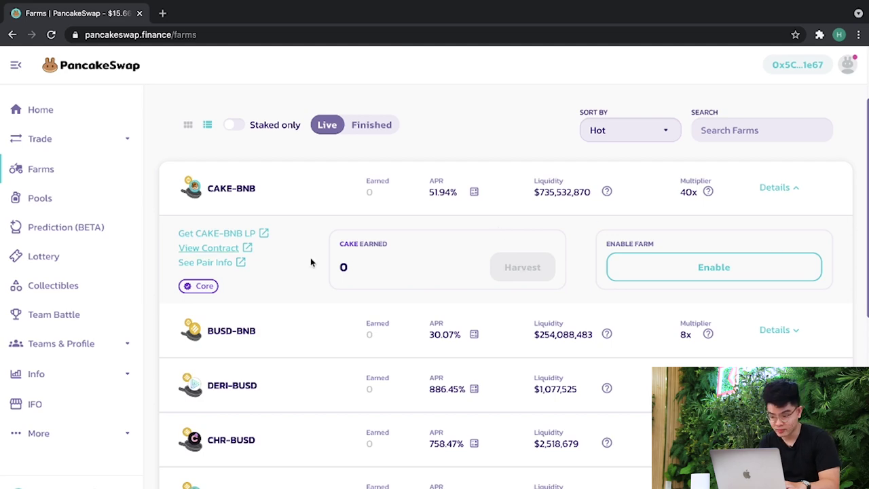
click(703, 269)
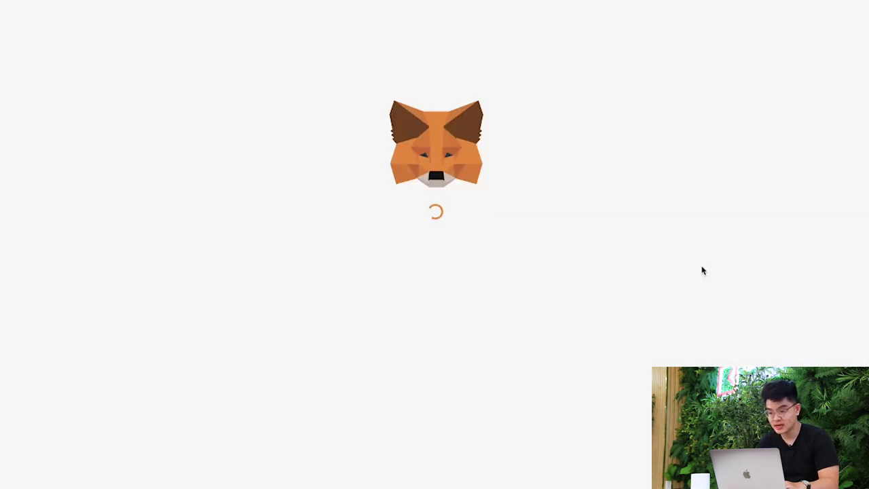
click(501, 422)
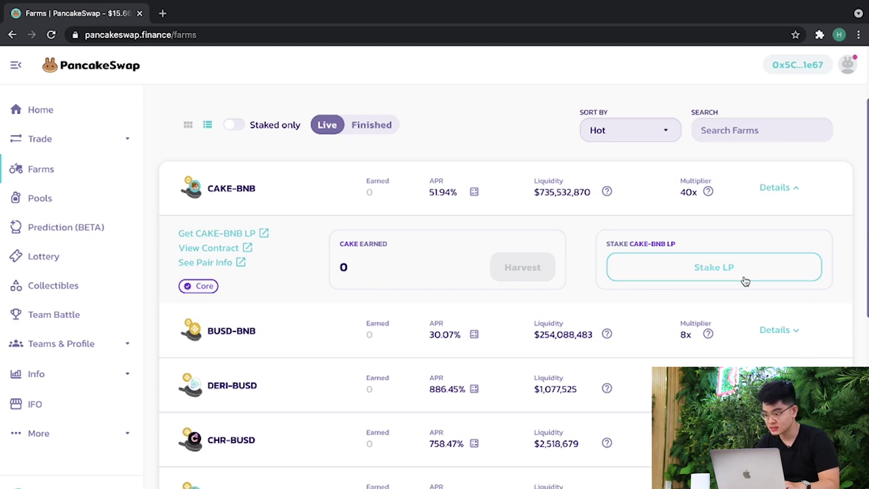
Step: Stake the maximum CAKE-BNB LP balance in the farm, confirm it in the wallet, and close the staking dialog
click(710, 272)
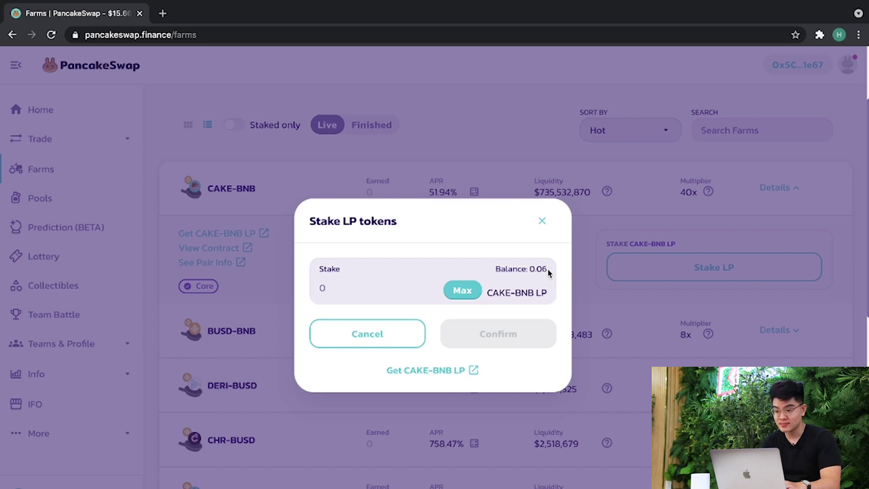
drag(549, 273, 488, 269)
drag(554, 296, 491, 292)
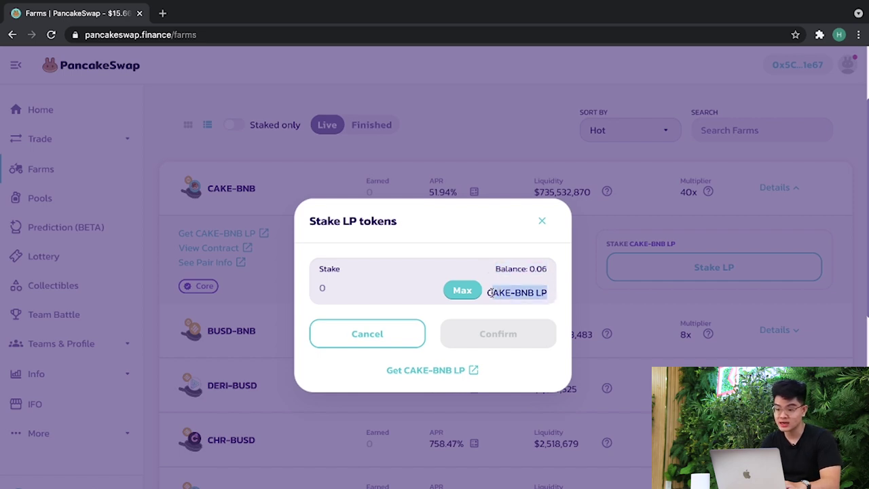
click(552, 293)
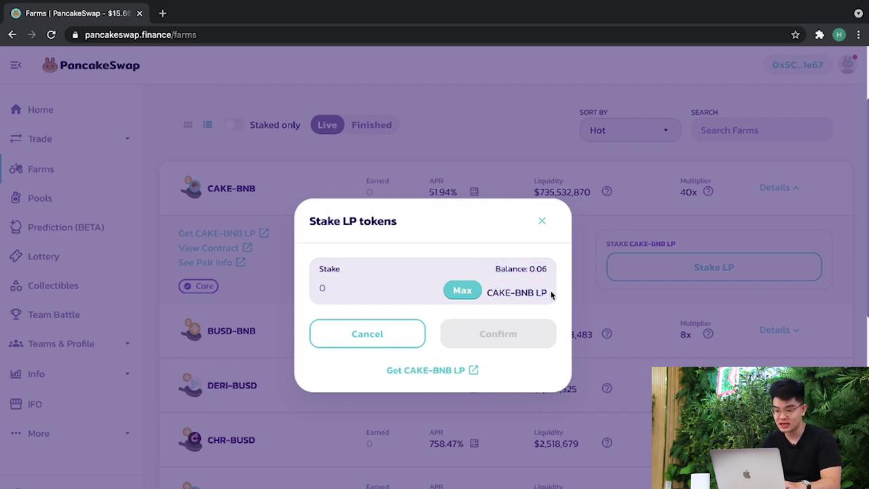
click(461, 293)
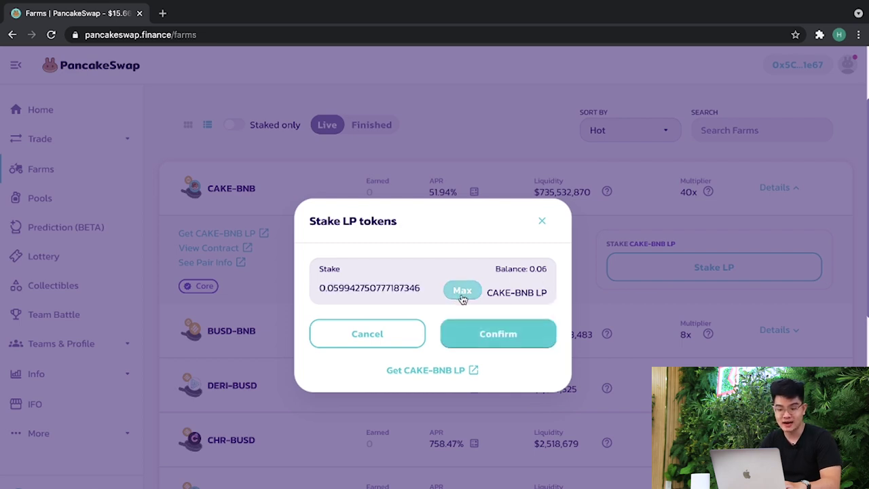
click(523, 338)
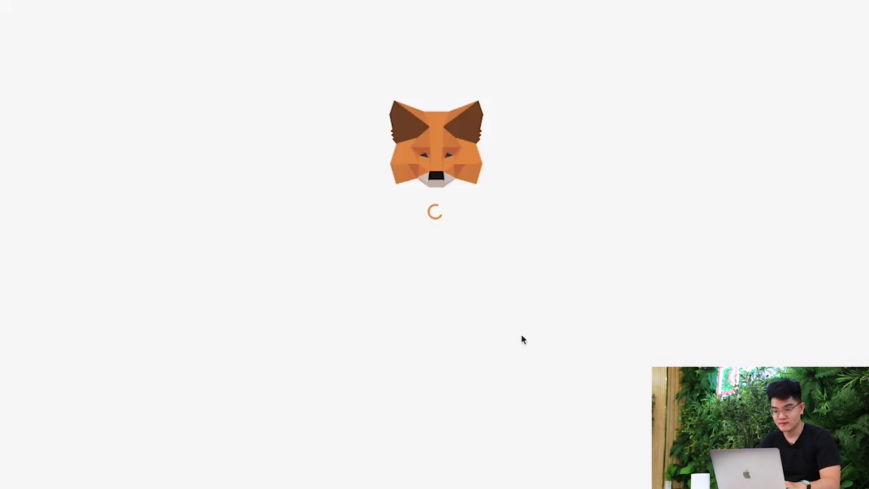
click(506, 424)
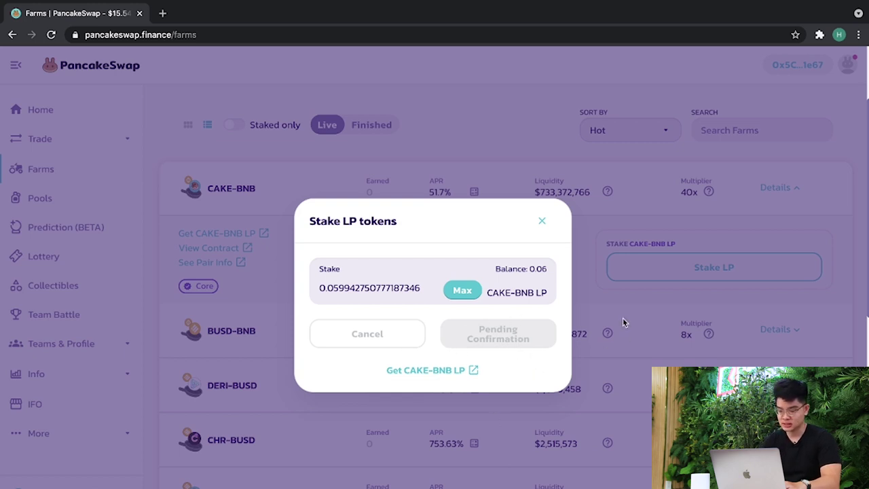
scroll(624, 323, down, 2)
scroll(623, 322, up, 2)
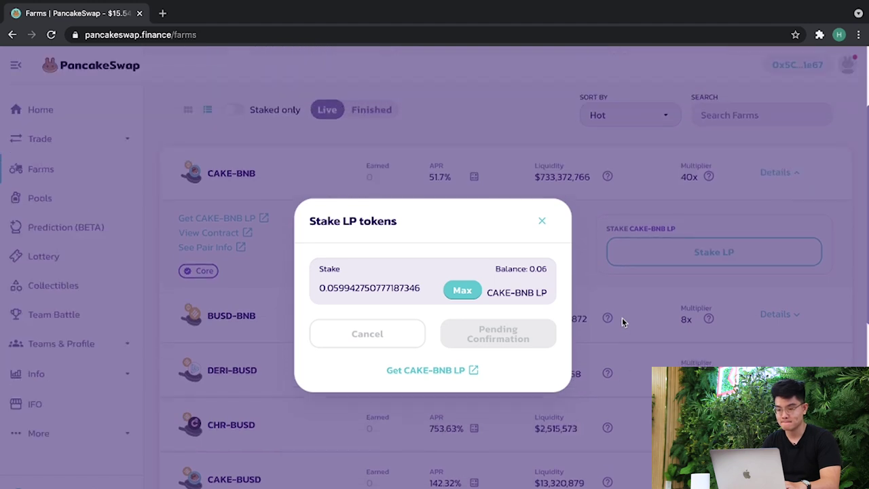
click(542, 222)
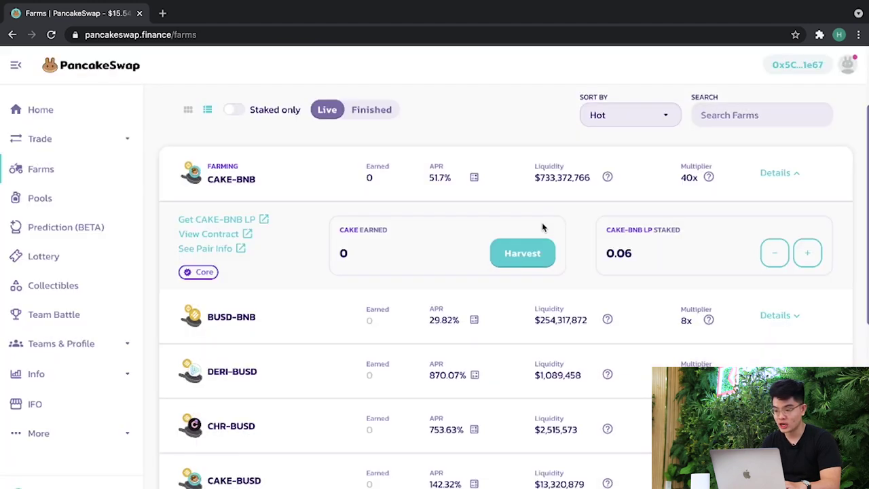
Step: Examine the CAKE-BNB farm's staked LP amount and CAKE earned, along with the other farms listed
right_click(651, 251)
click(633, 257)
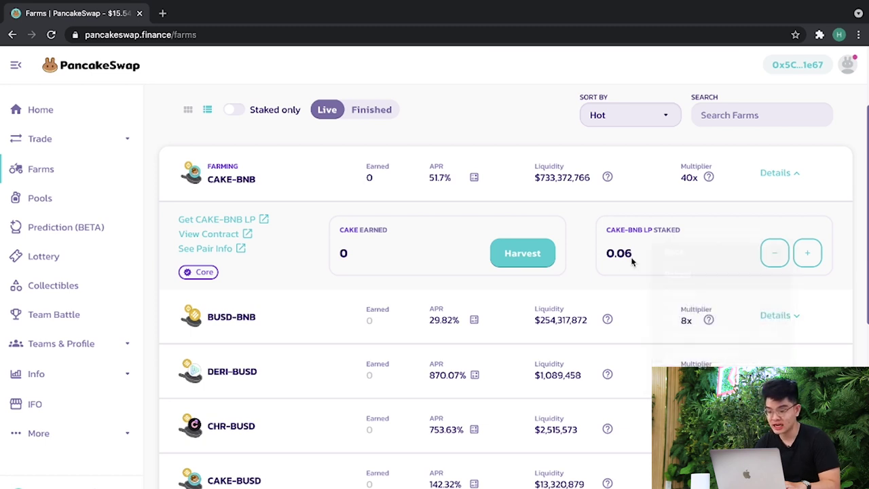
scroll(631, 257, up, 1)
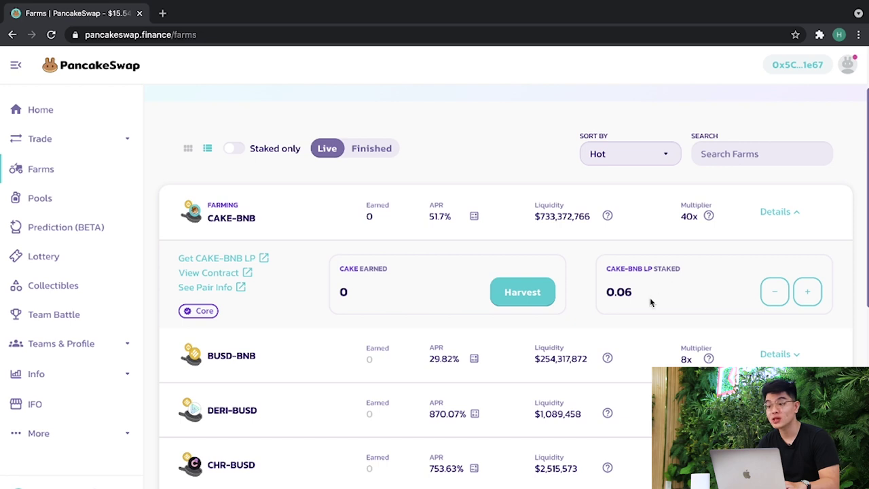
drag(392, 275, 335, 272)
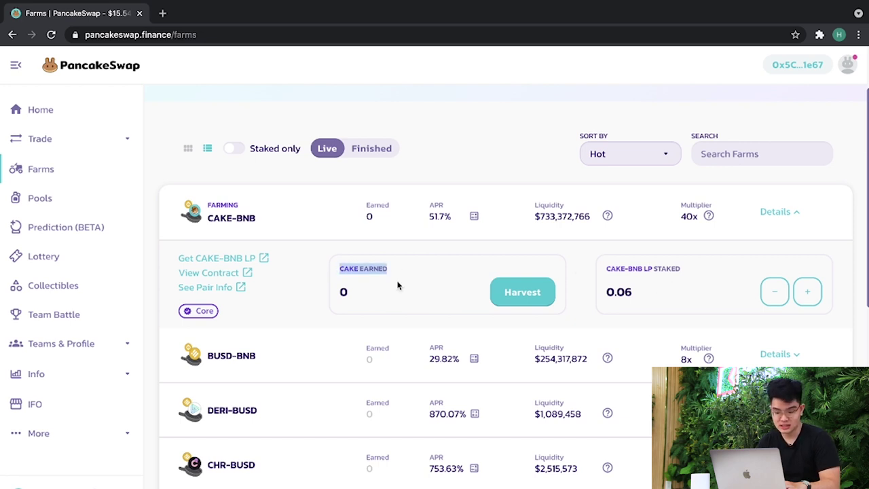
scroll(398, 286, up, 1)
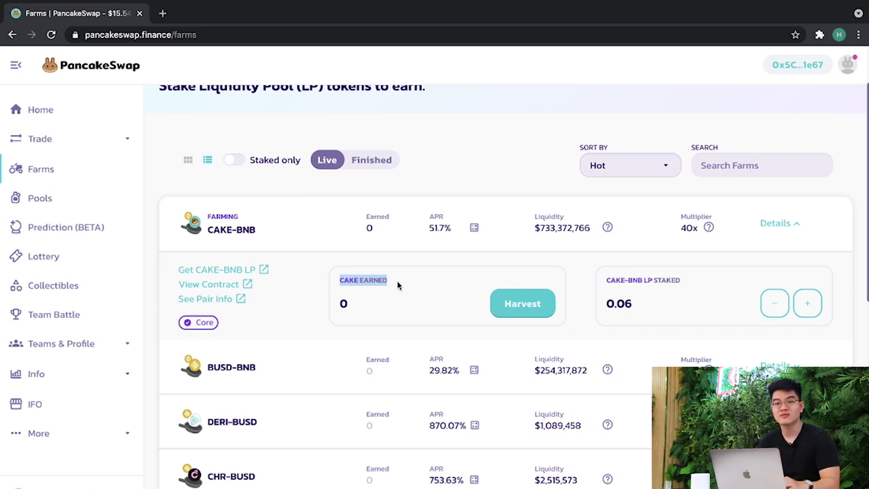
click(423, 314)
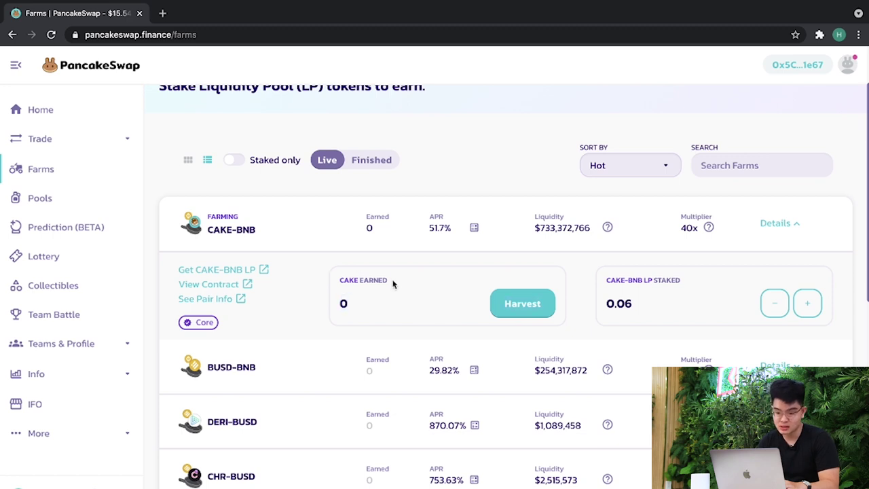
drag(393, 283, 347, 281)
scroll(425, 315, down, 1)
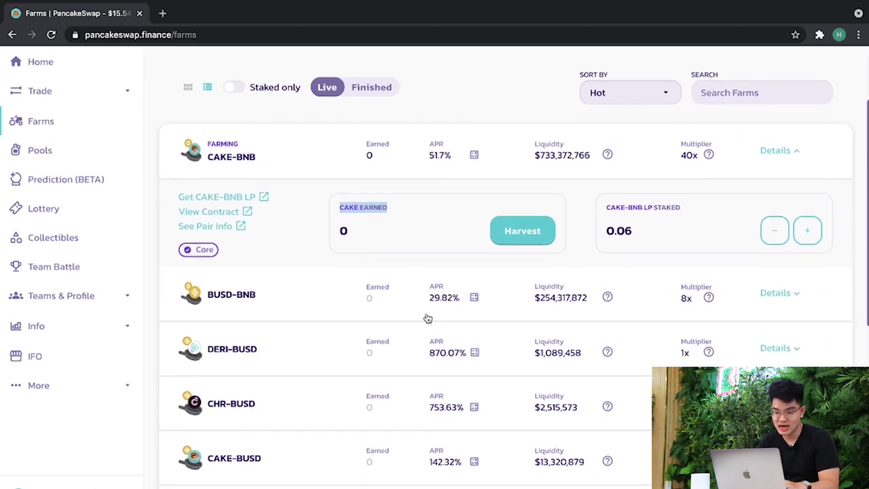
click(389, 231)
scroll(400, 273, up, 1)
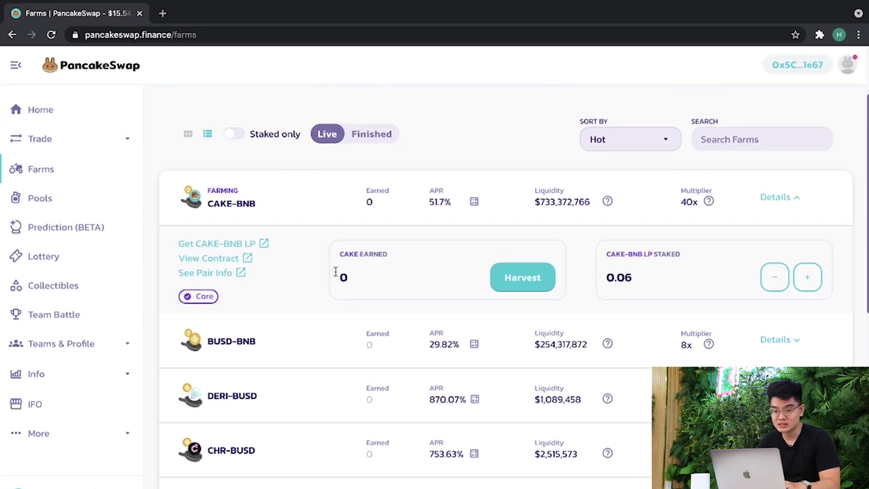
scroll(495, 306, down, 1)
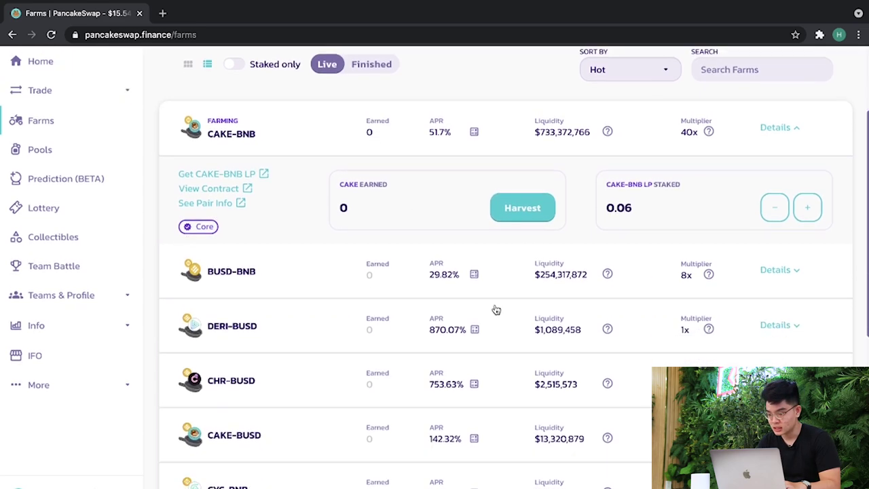
scroll(422, 242, down, 2)
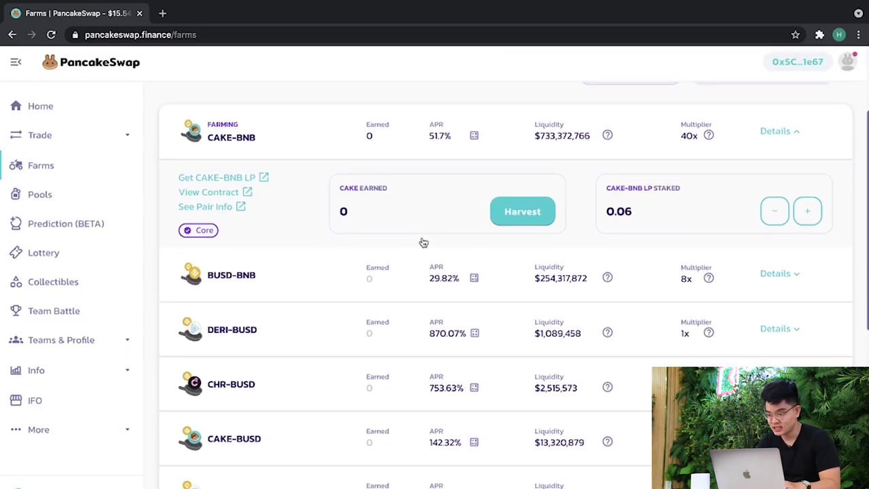
scroll(423, 243, up, 5)
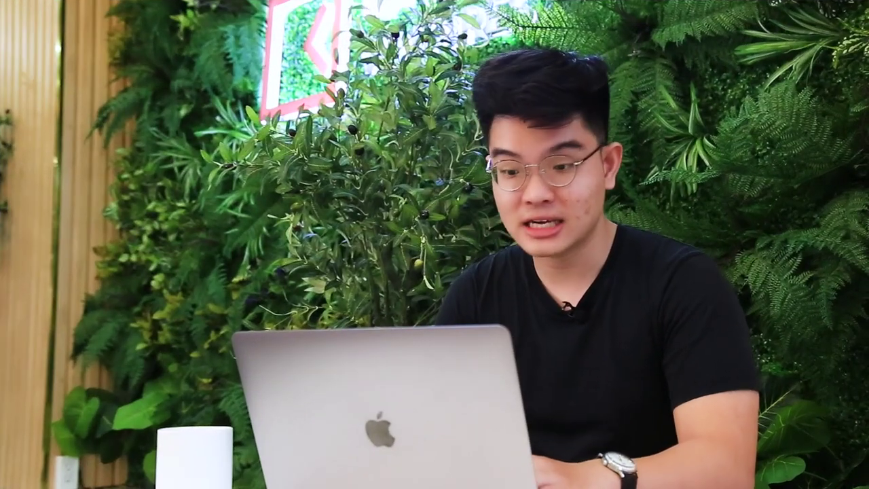